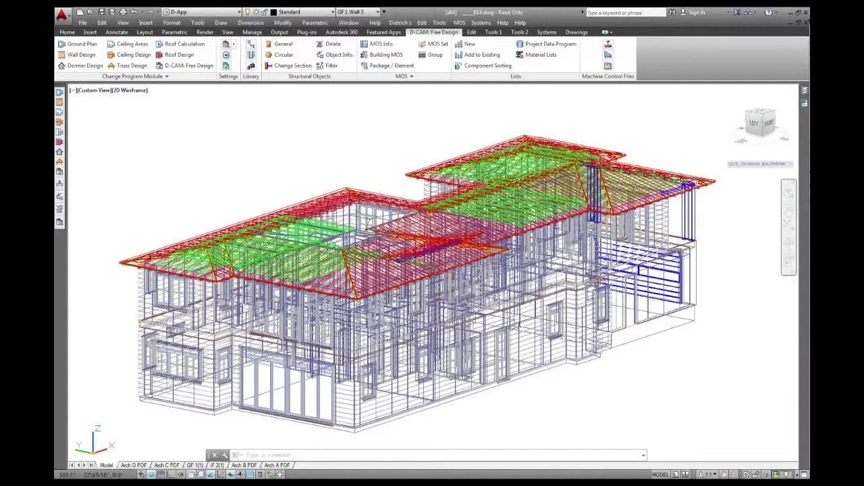
- Switch the viewport to the D-Shaded visual style and zoom in on the front view
left_click(132, 91)
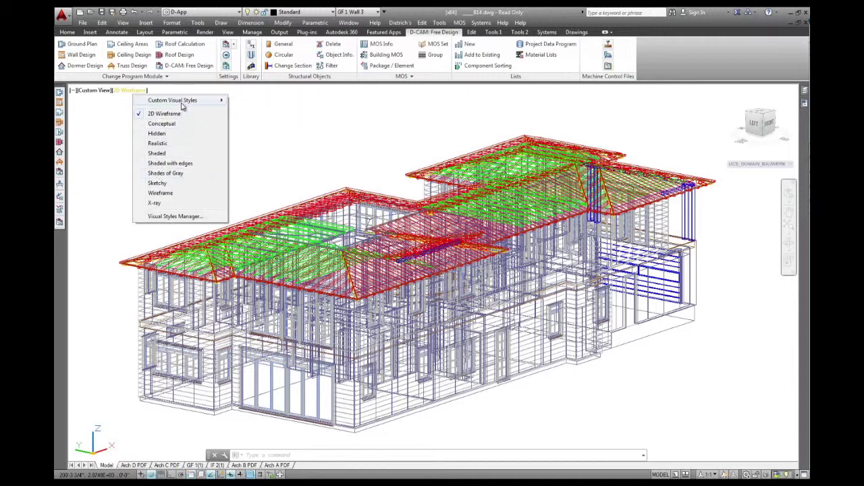
mouse_move(203, 102)
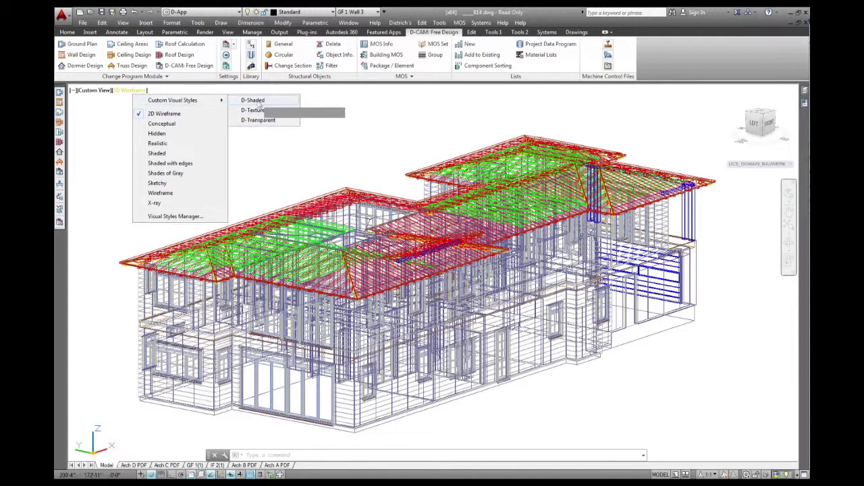
left_click(260, 103)
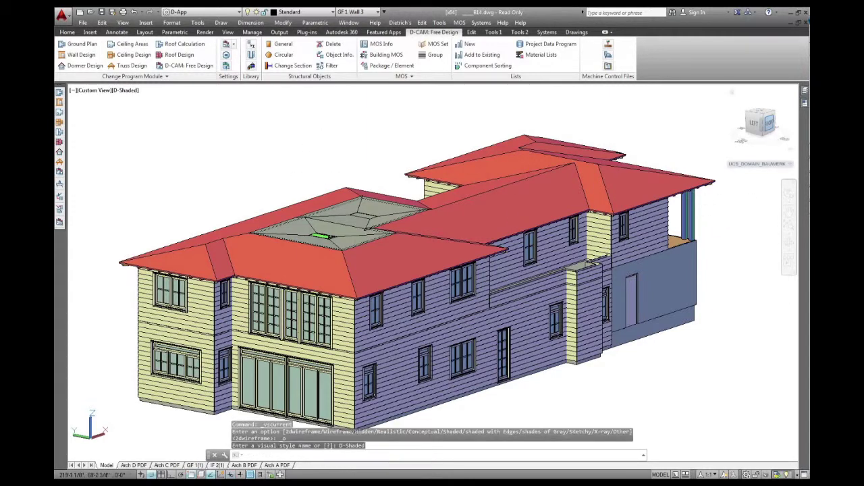
left_click(768, 123)
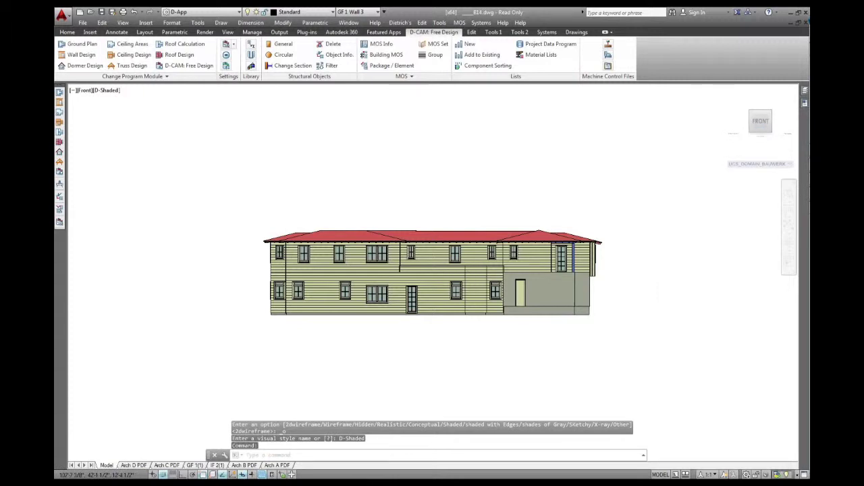
scroll(448, 270, "up", 3)
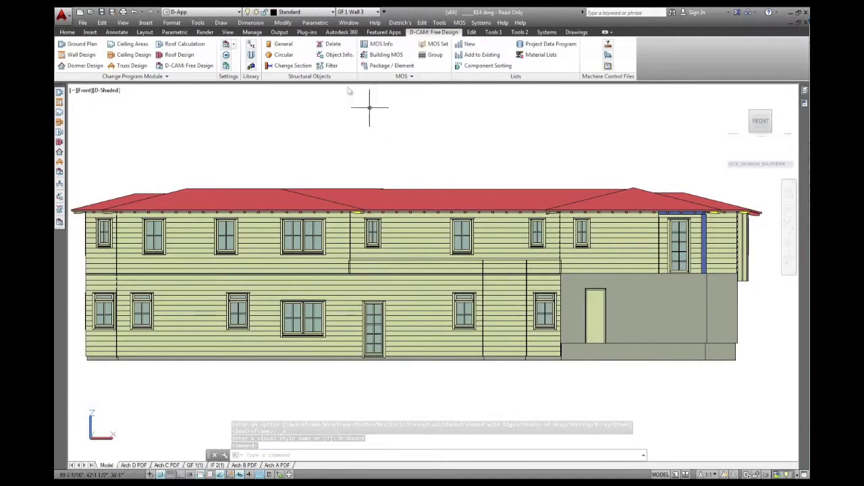
- Turn on Full Shadows and Sun Status in the Render tab's lighting options
left_click(205, 33)
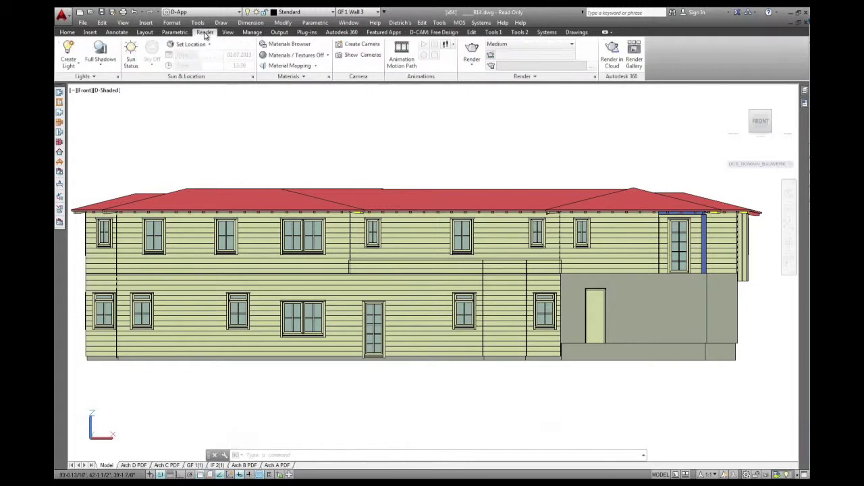
left_click(88, 77)
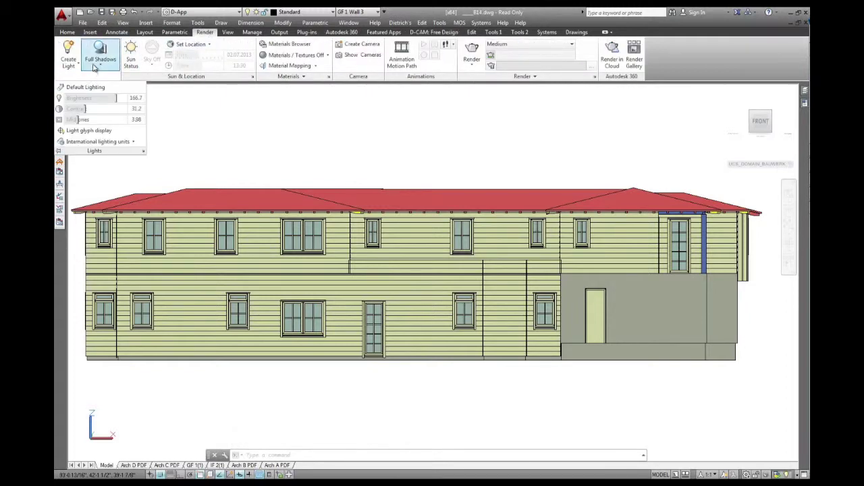
left_click(116, 58)
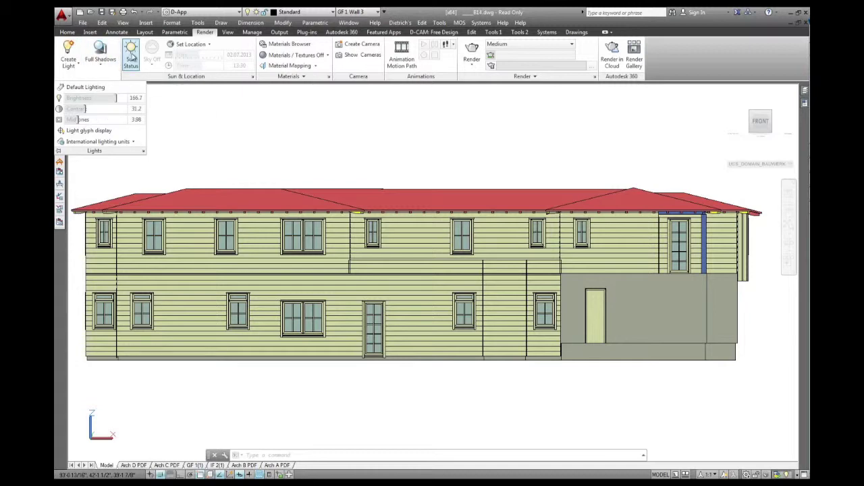
left_click(131, 56)
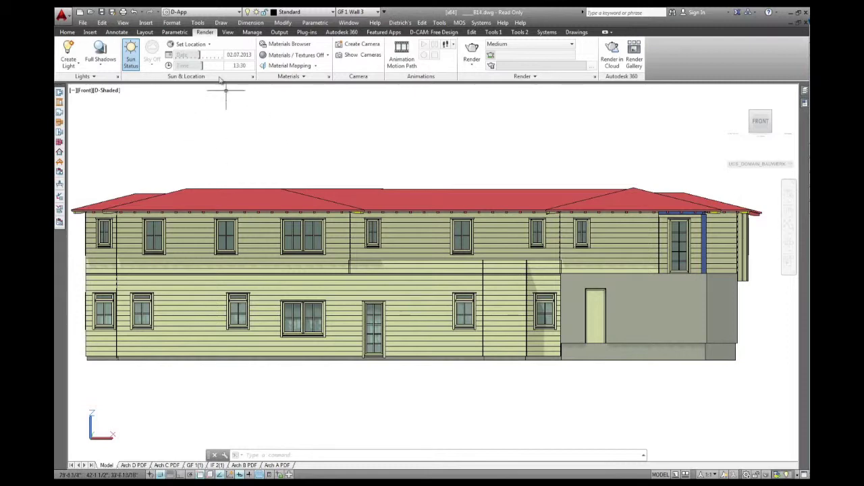
- Check the Set Location choices without picking one, then expand the render settings
left_click(199, 44)
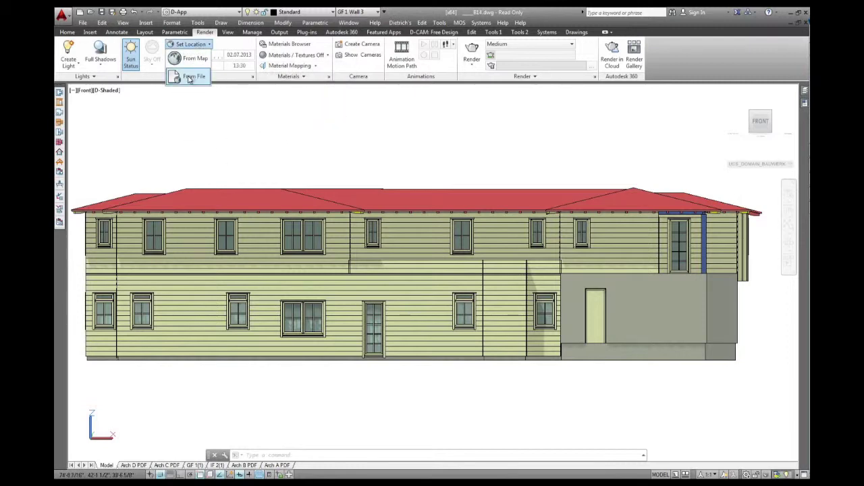
left_click(228, 46)
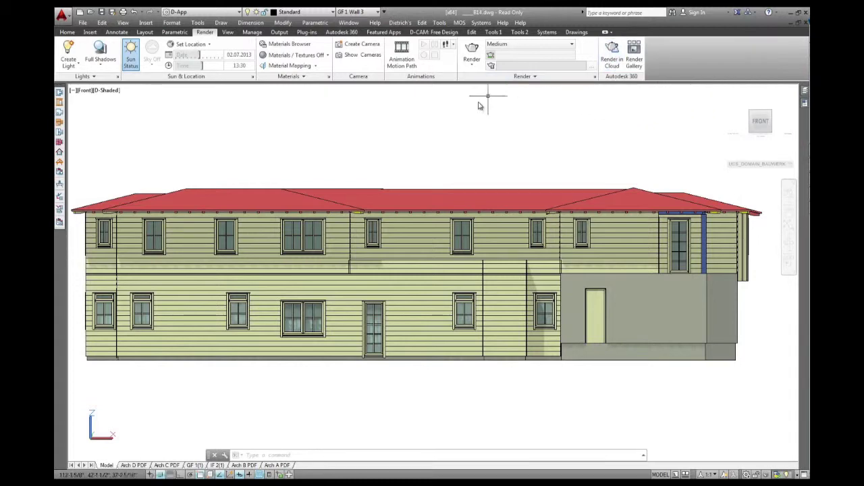
left_click(540, 77)
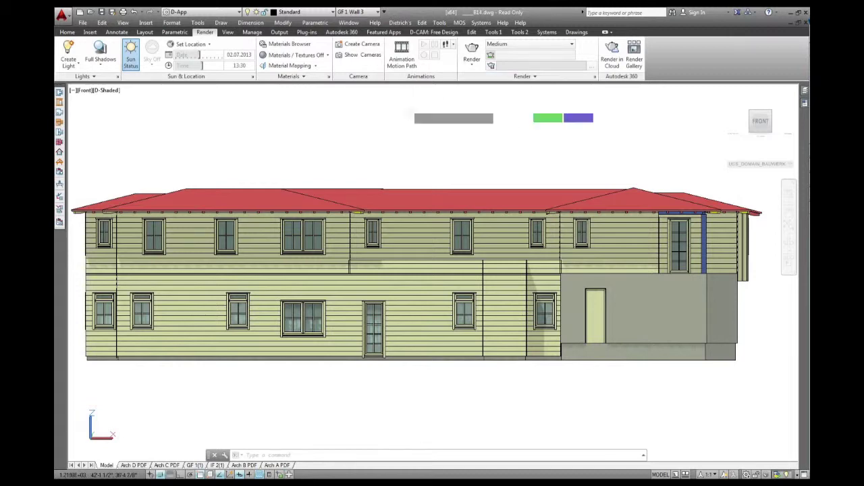
- Turn Sun Status off, orbit to a 3D overview from above, and switch to Realistic
left_click(432, 164)
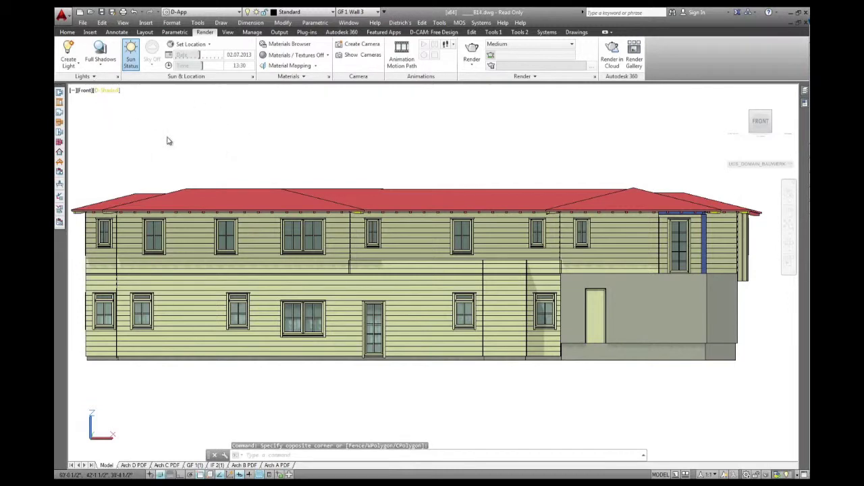
left_click(131, 59)
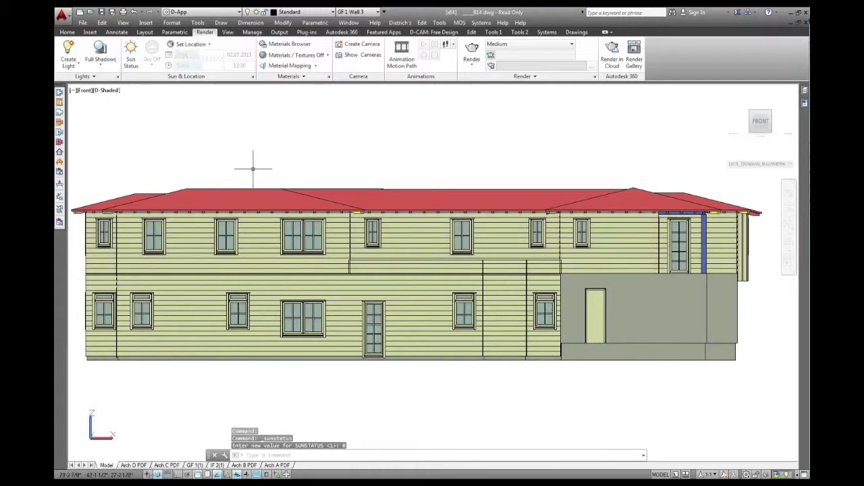
middle_click_drag(251, 169, 351, 243, "shift")
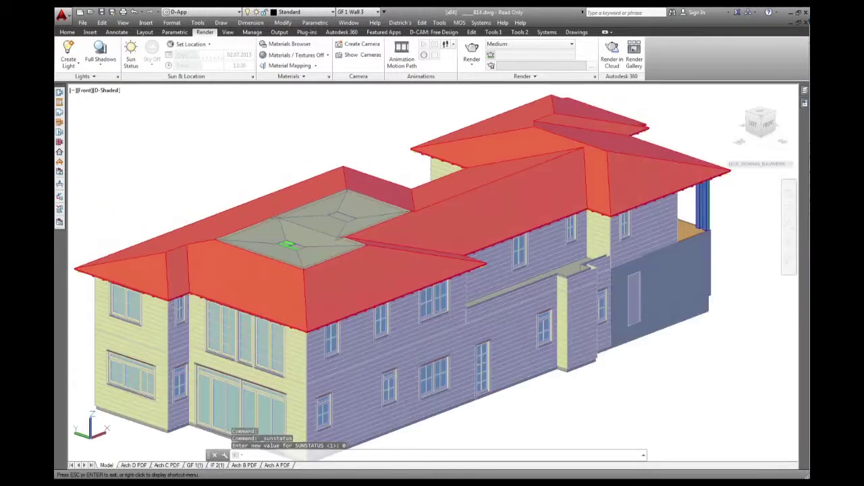
scroll(359, 204, "down", 2)
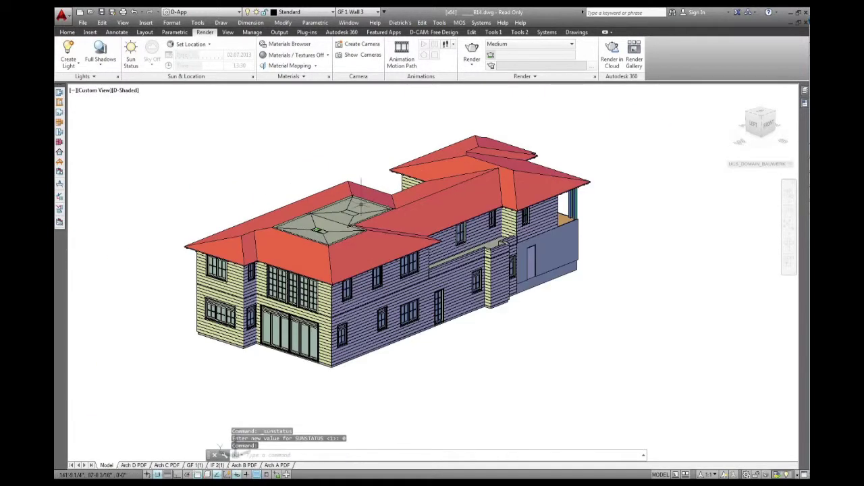
left_click(134, 93)
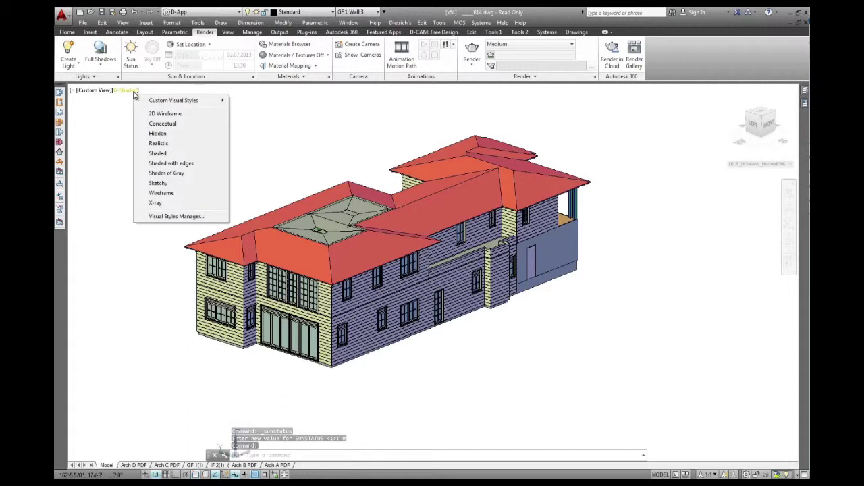
left_click(172, 145)
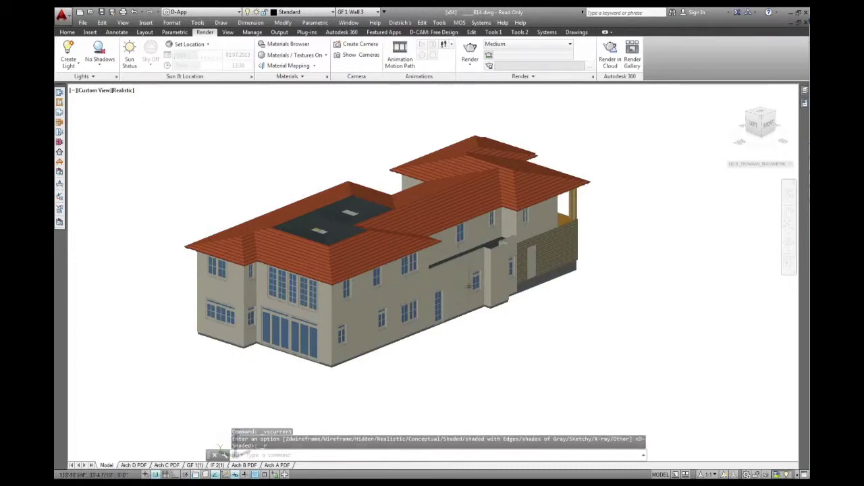
- Orbit and zoom around the garage corner to inspect the realistic roof, stone and balcony materials
middle_click_drag(464, 275, 604, 281, "shift")
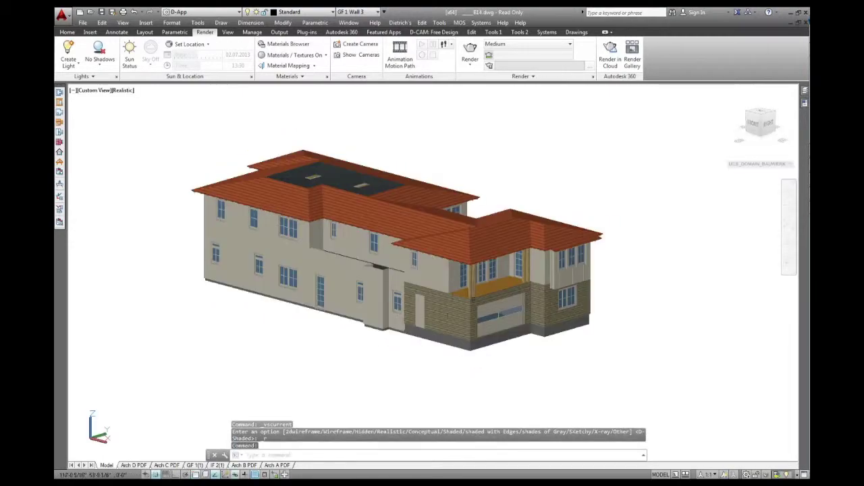
scroll(473, 291, "up", 5)
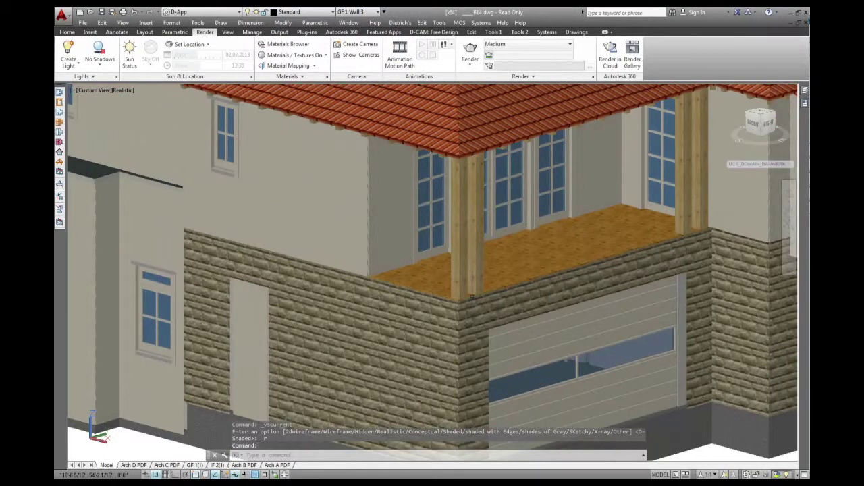
scroll(473, 295, "up", 2)
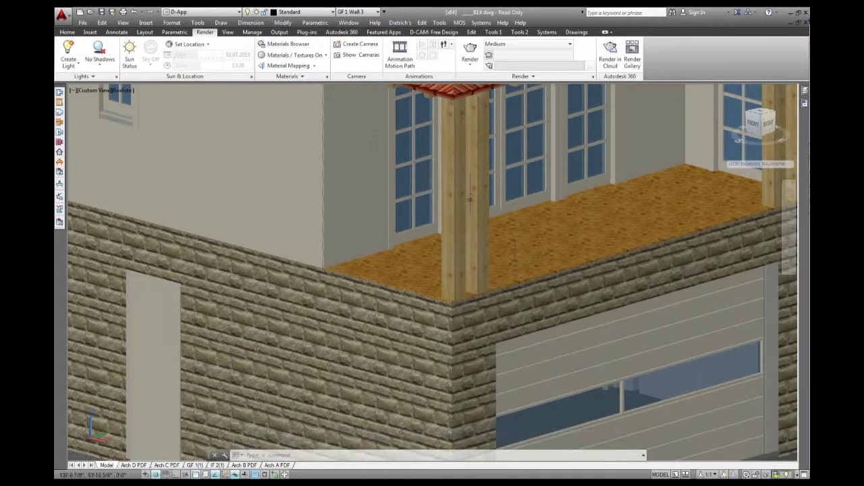
scroll(451, 221, "down", 2)
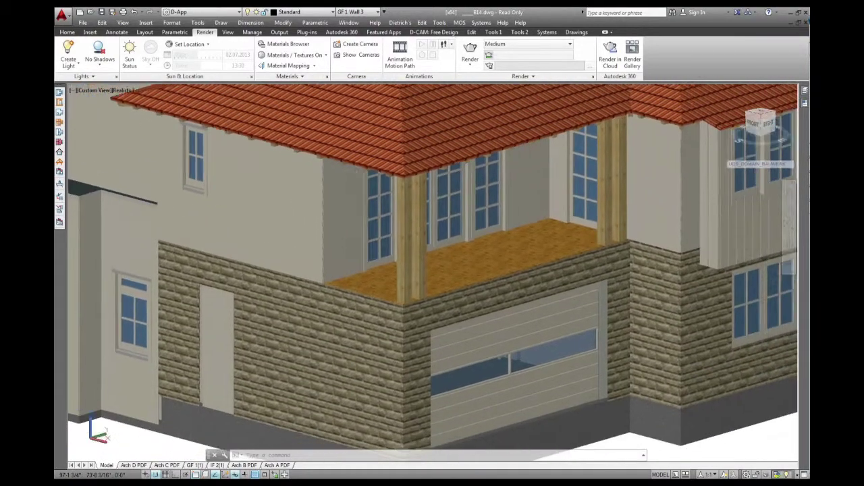
middle_click_drag(434, 239, 381, 229, "shift")
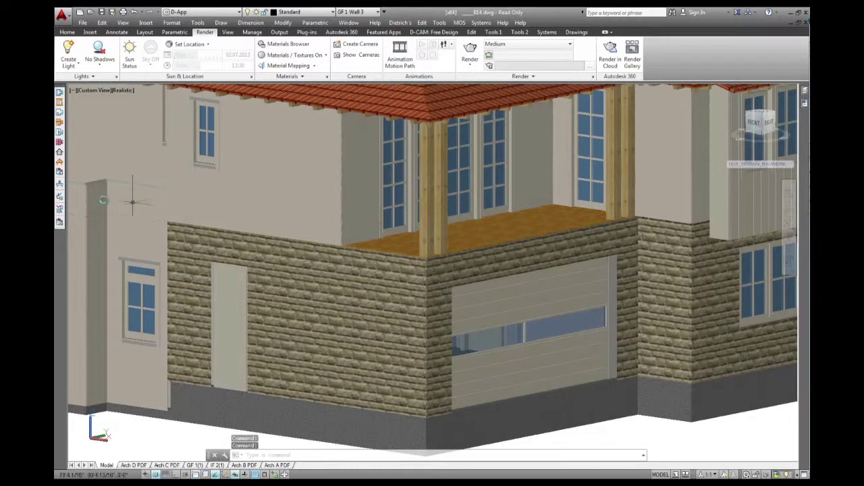
- Inquire the properties of the timber balcony post as a single object
left_click(59, 197)
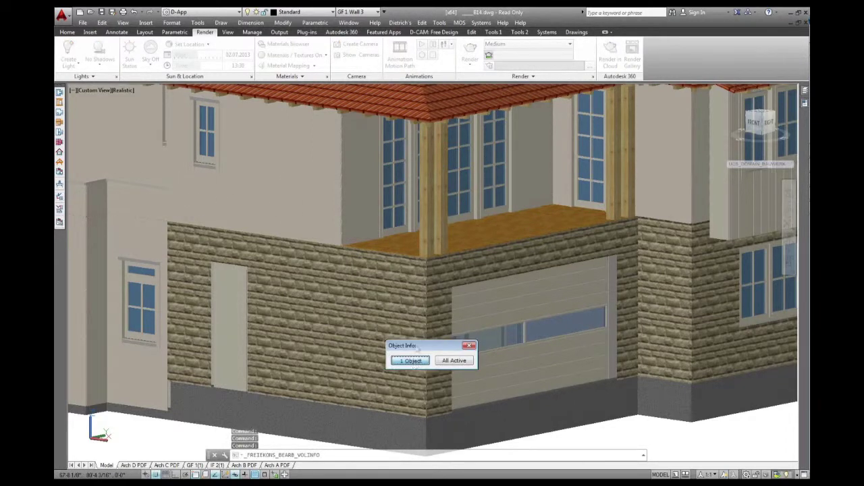
key("Return")
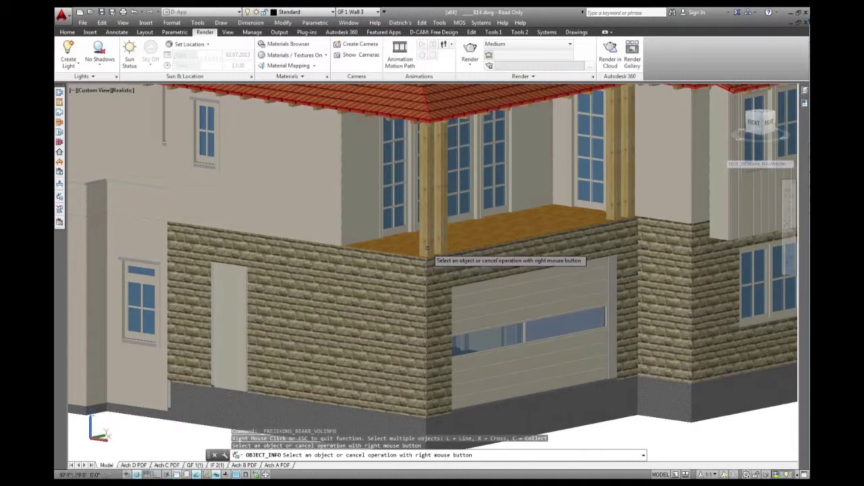
left_click(400, 260)
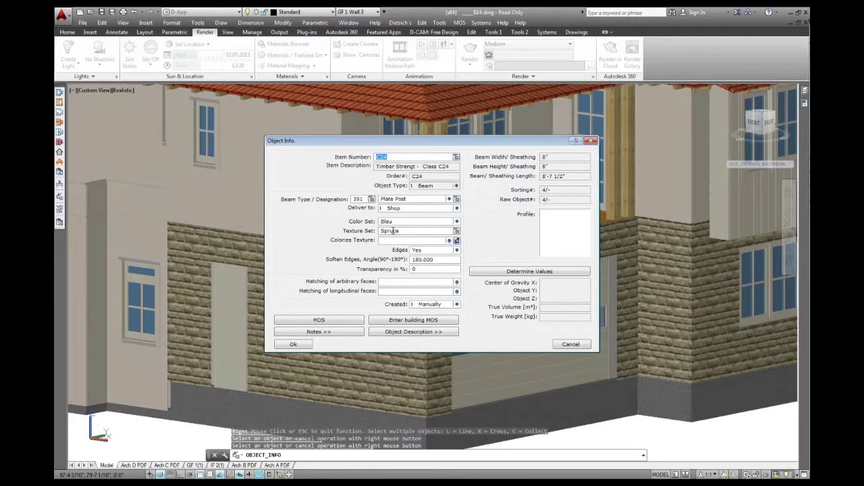
- Preview several wood textures, then set the post's texture set to Pine and confirm
left_click(457, 230)
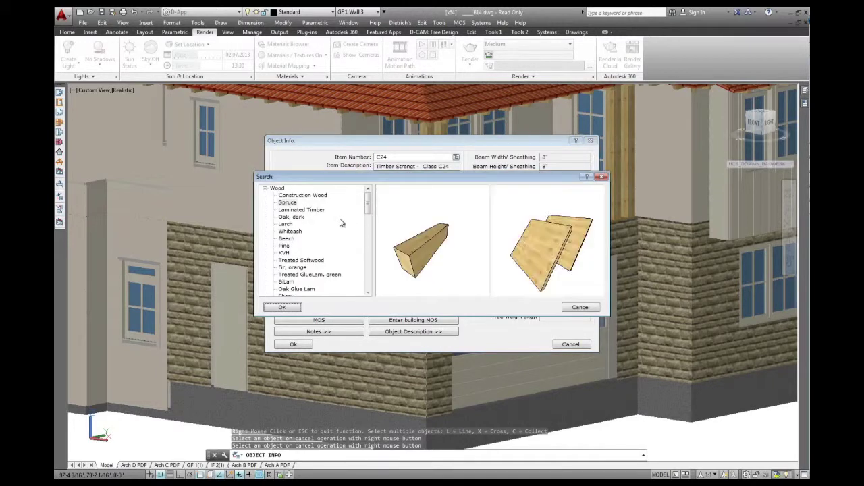
left_click(304, 210)
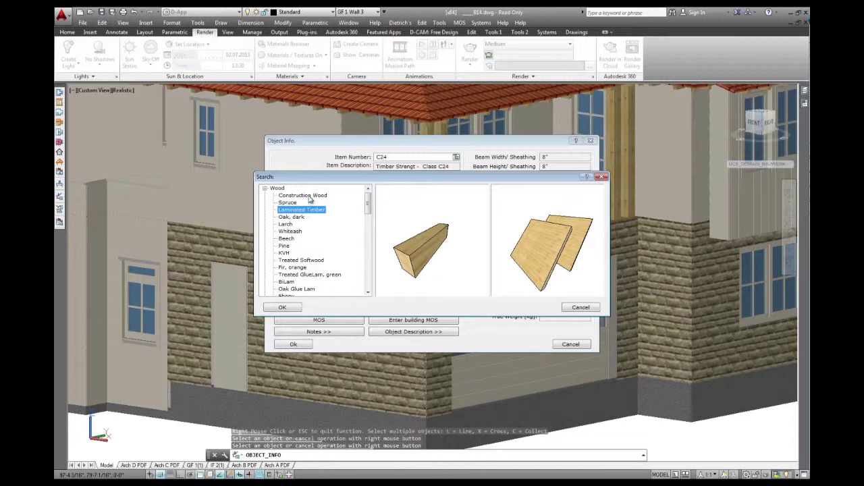
left_click(306, 195)
left_click(290, 217)
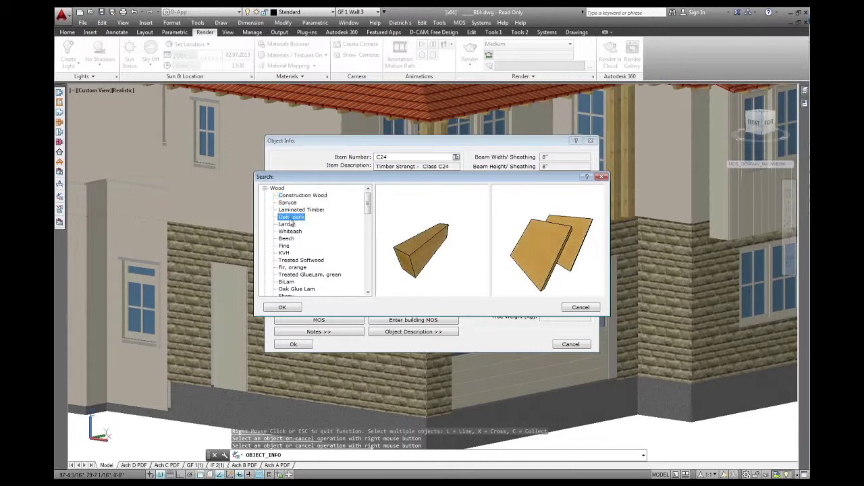
left_click(286, 224)
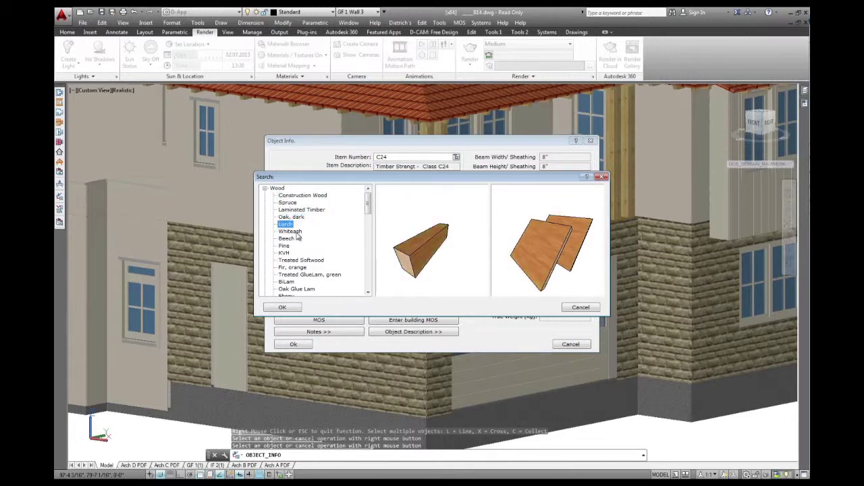
left_click(298, 232)
left_click(286, 239)
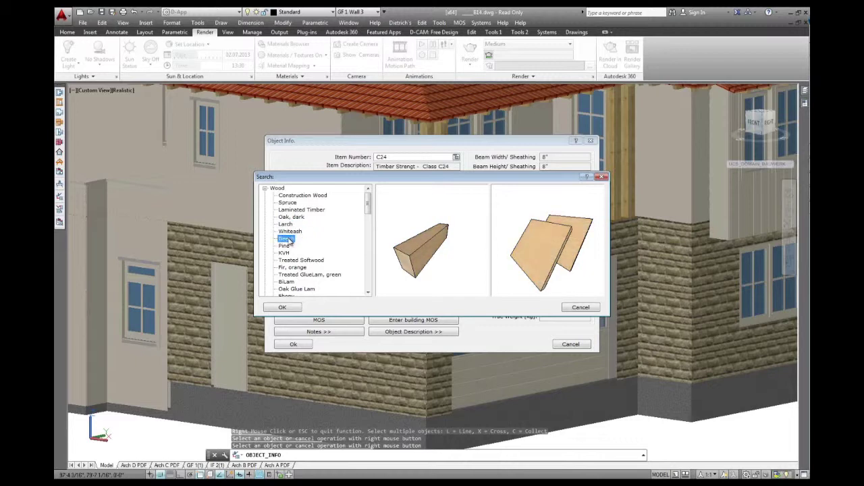
left_click(287, 246)
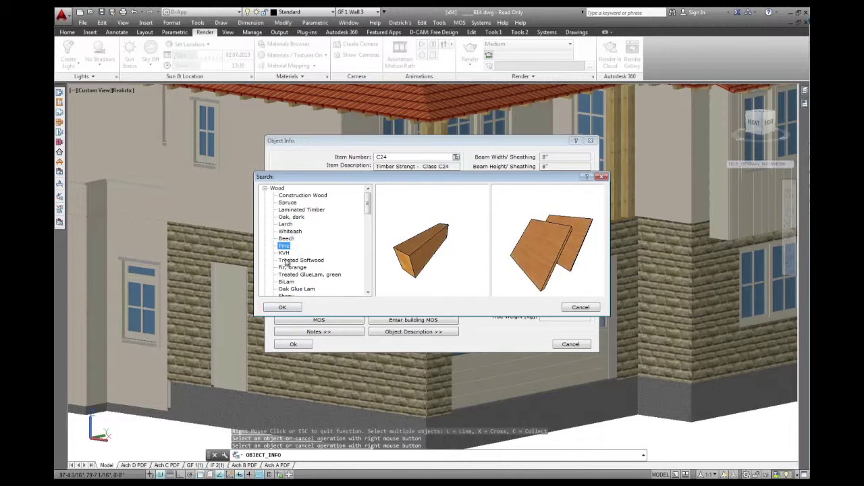
left_click(283, 308)
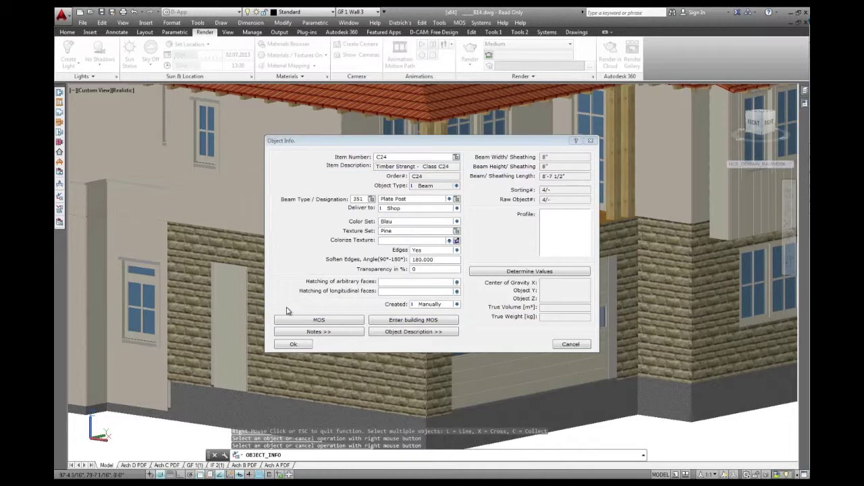
left_click(293, 344)
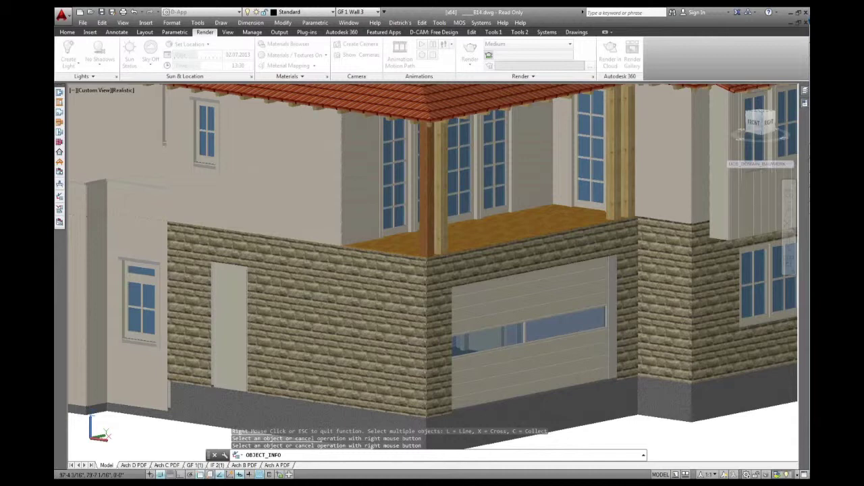
- Zoom out and orbit to view the whole house from the rear in perspective on its ground plane
scroll(433, 245, "up", 3)
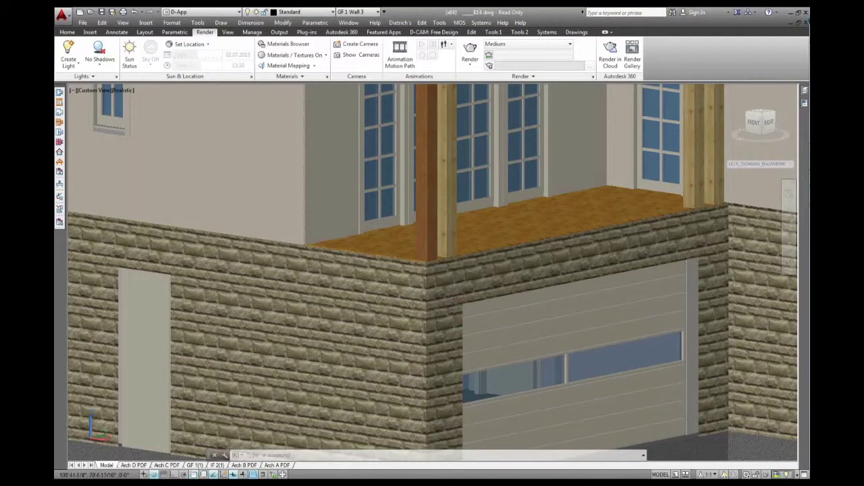
scroll(432, 267, "down", 6)
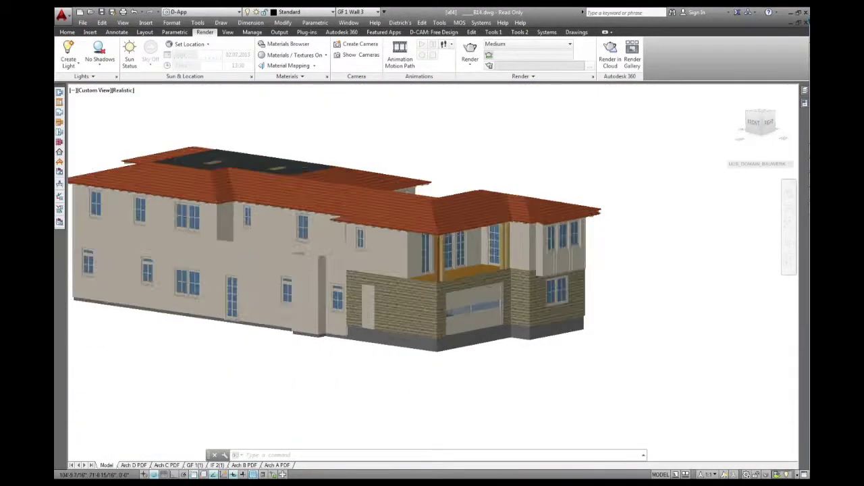
scroll(407, 245, "up", 2)
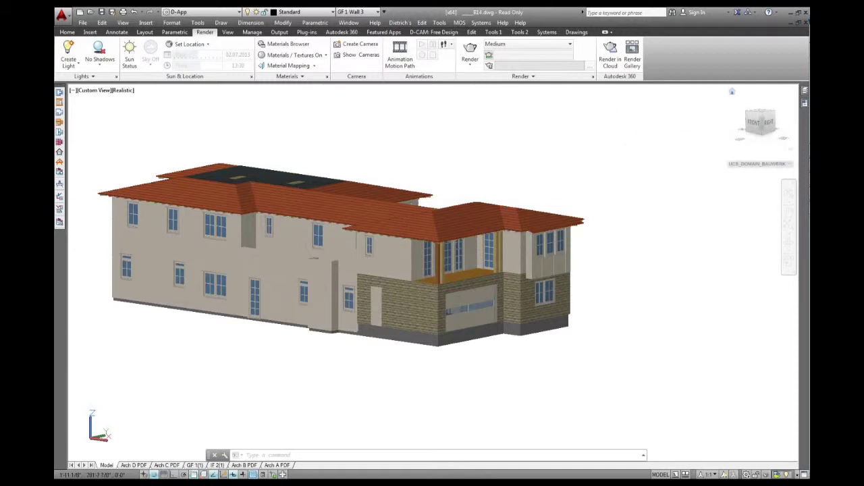
left_click(745, 125)
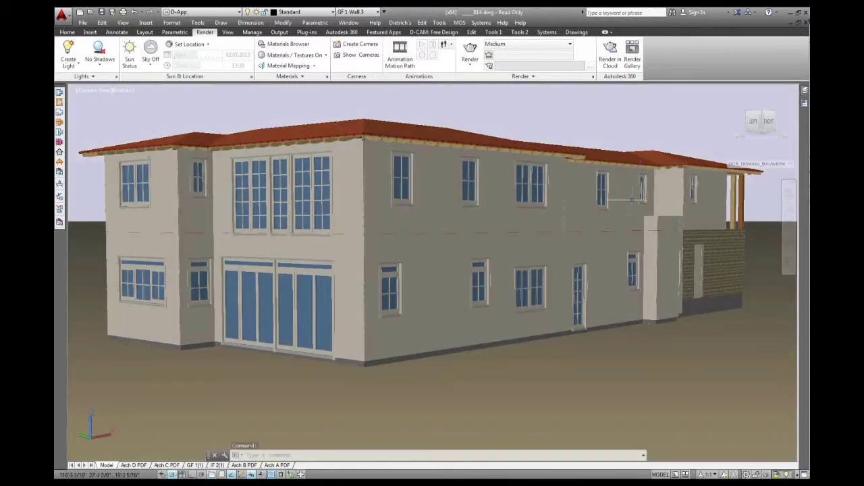
right_click(793, 154)
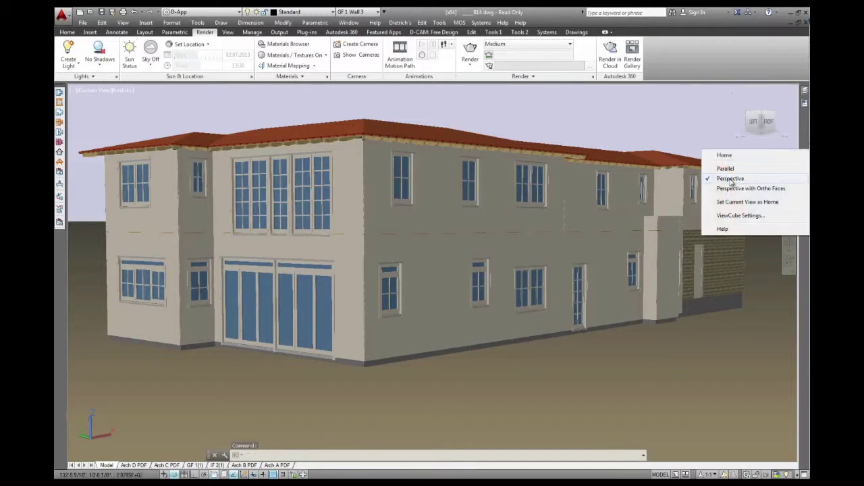
left_click(636, 141)
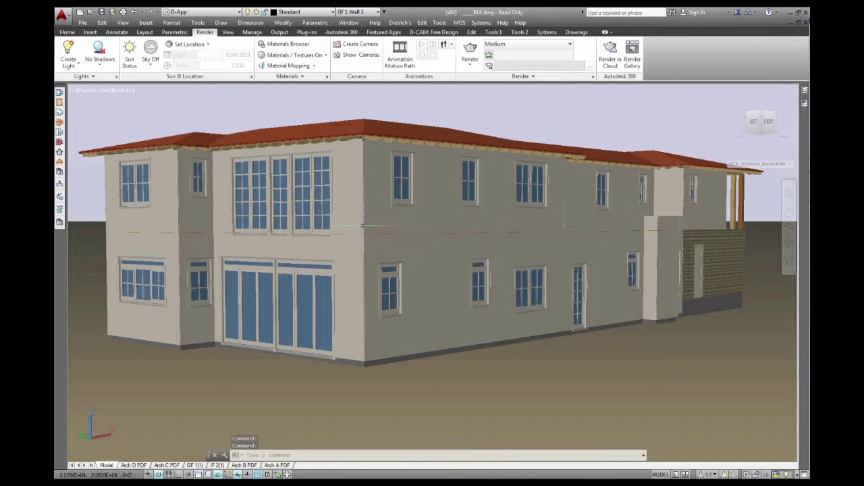
mouse_move(363, 227)
middle_mouse_down("shift")
mouse_move(408, 268)
mouse_move(378, 237)
middle_mouse_up("shift")
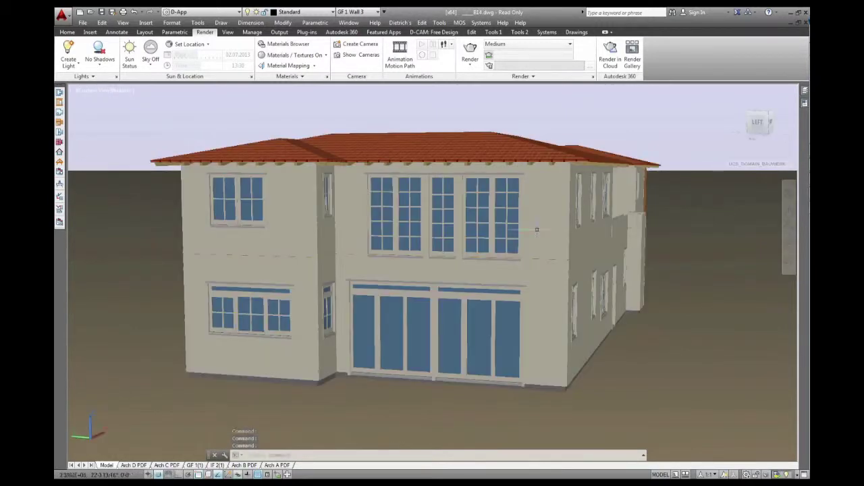
mouse_move(537, 229)
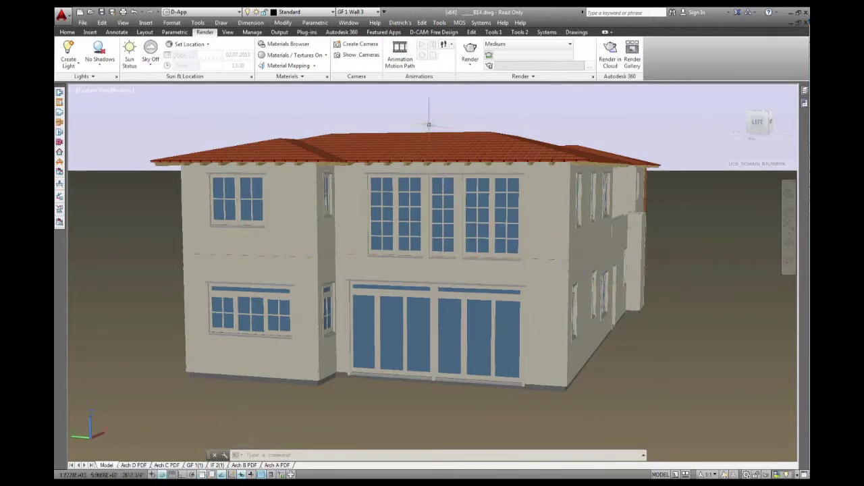
left_click(402, 25)
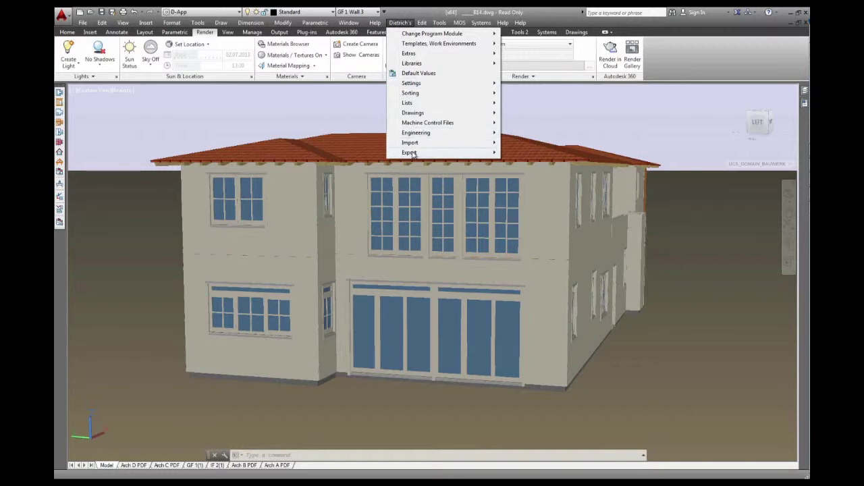
- Export the model to SketchUp via Dietrich's, adding unsorted parts to the existing sorting
mouse_move(413, 153)
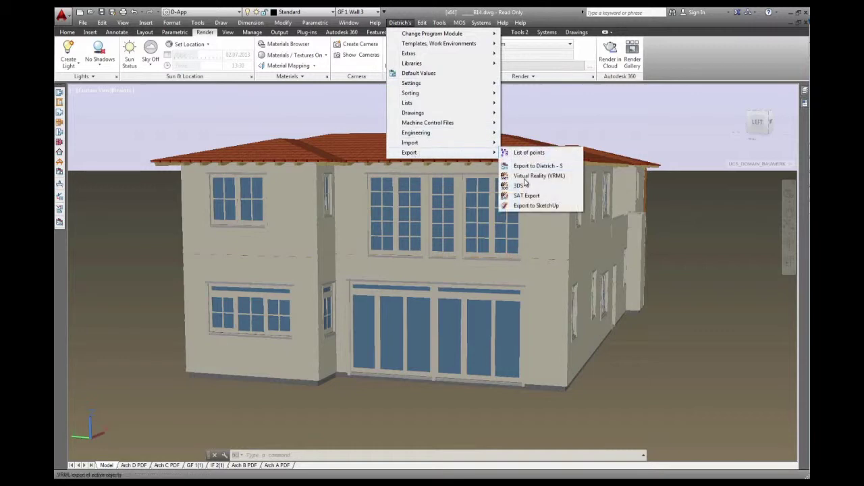
left_click(553, 207)
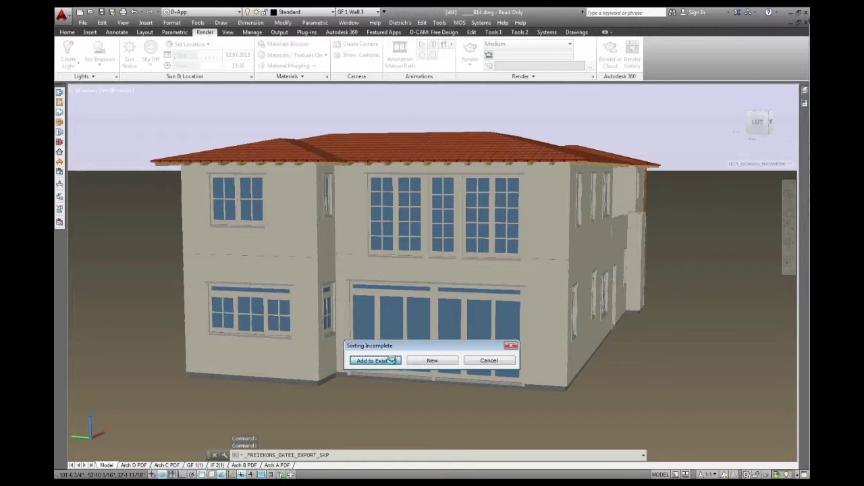
left_click(375, 361)
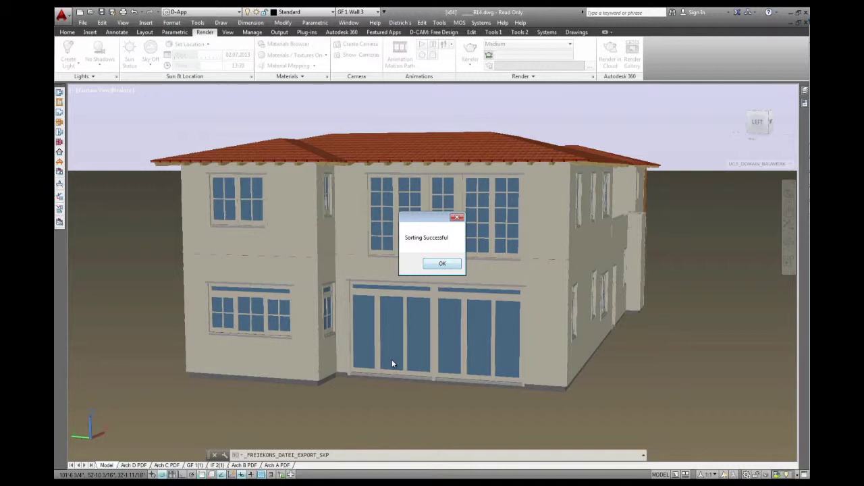
left_click(440, 264)
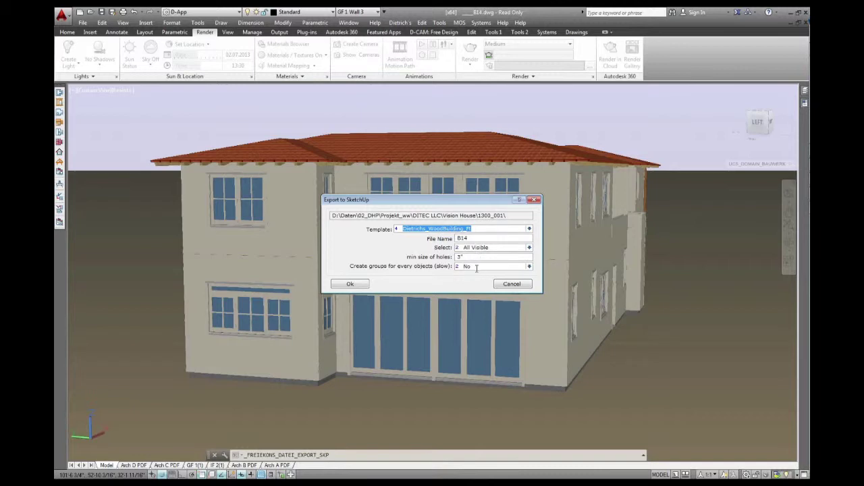
left_click(361, 287)
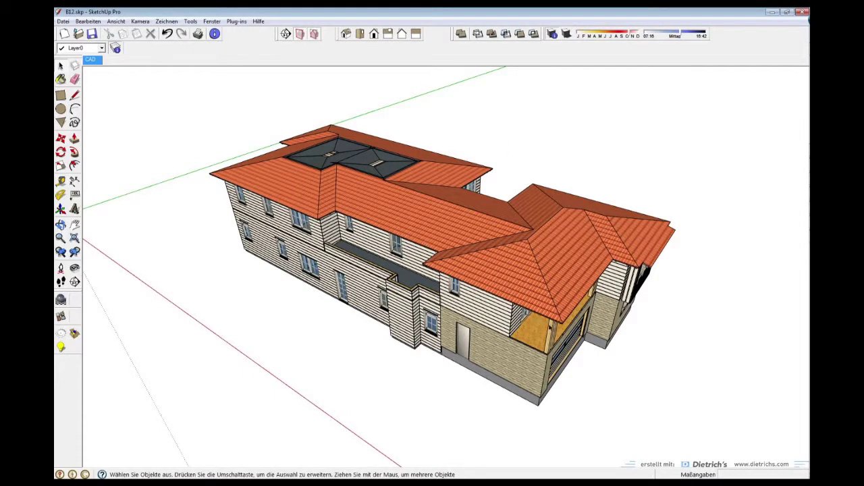
middle_click_drag(552, 328, 169, 200)
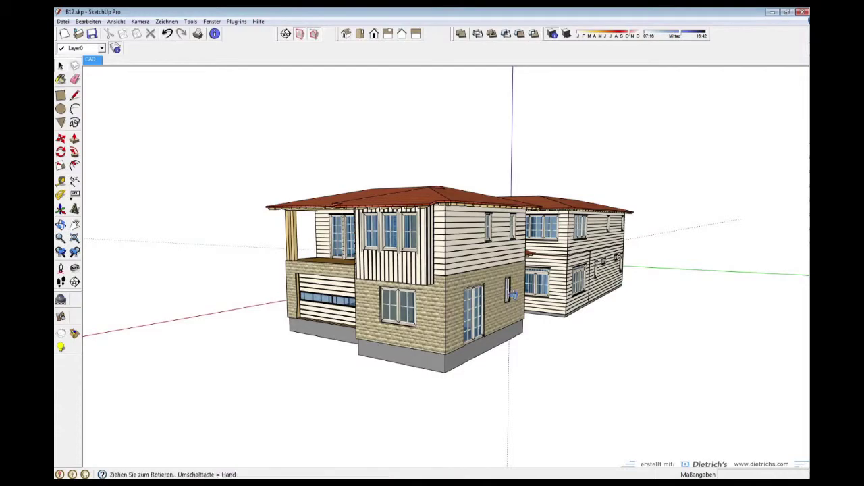
middle_click_drag(513, 295, 495, 313)
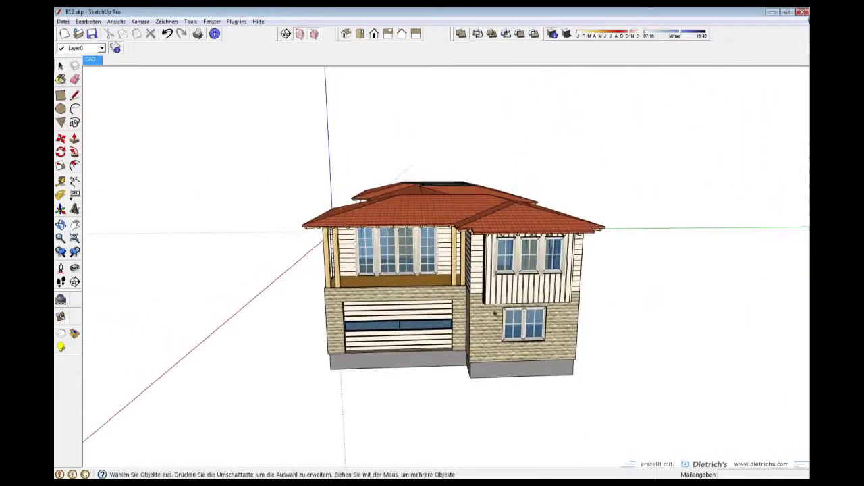
middle_click_drag(342, 301, 585, 290)
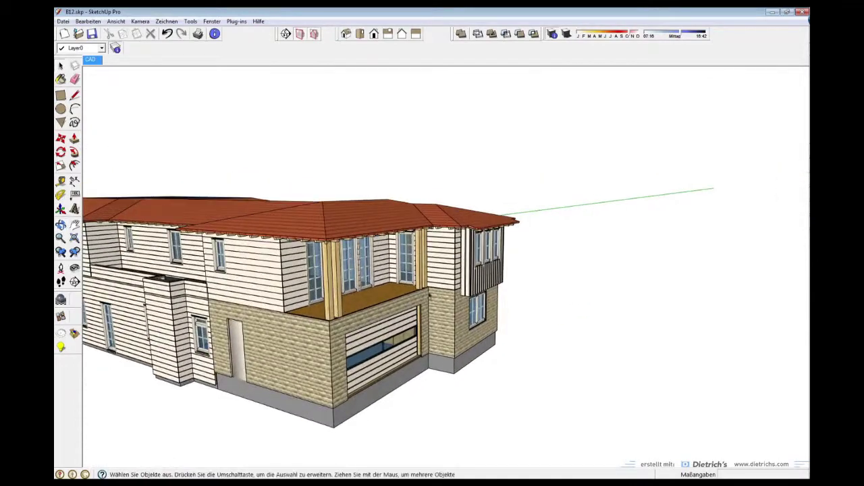
middle_click_drag(401, 303, 503, 321)
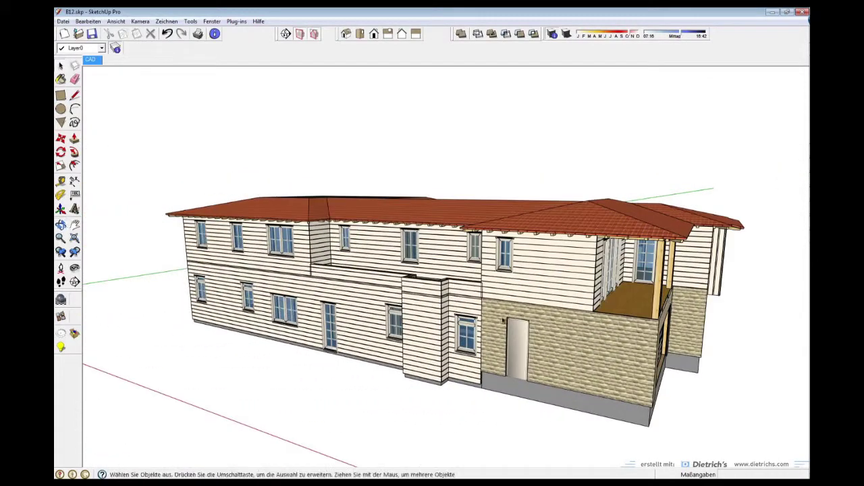
middle_click_drag(428, 330, 382, 425)
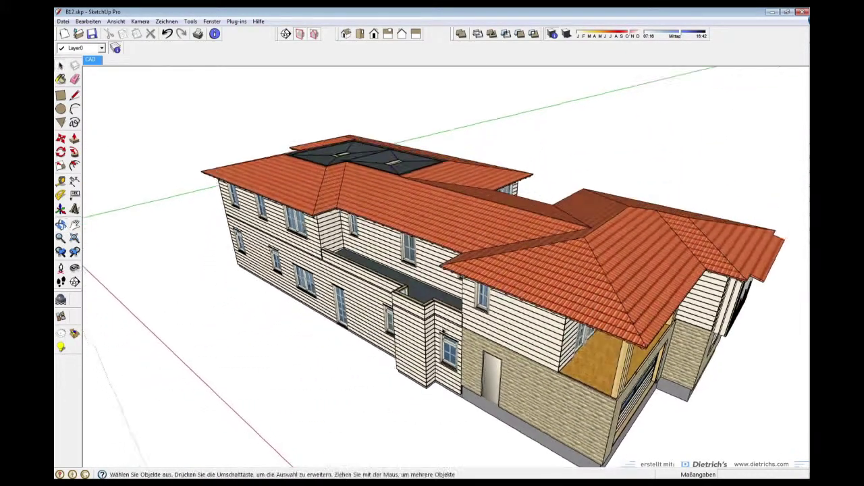
middle_click_drag(512, 285, 481, 222)
left_click(480, 222)
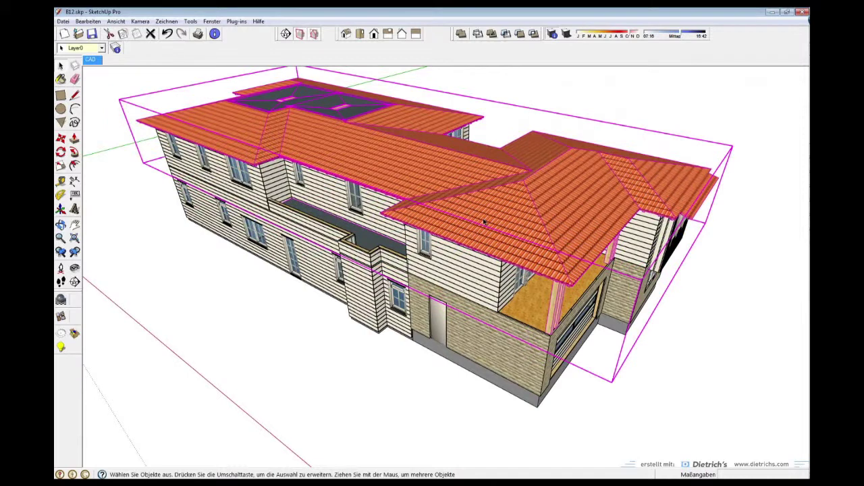
- Hide the roof and upper storey groups, then close group editing
right_click(485, 223)
left_click(510, 245)
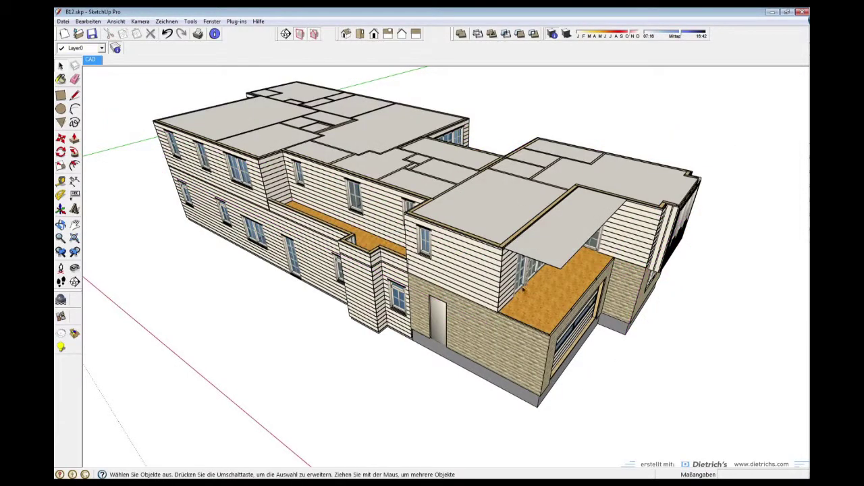
right_click(515, 242)
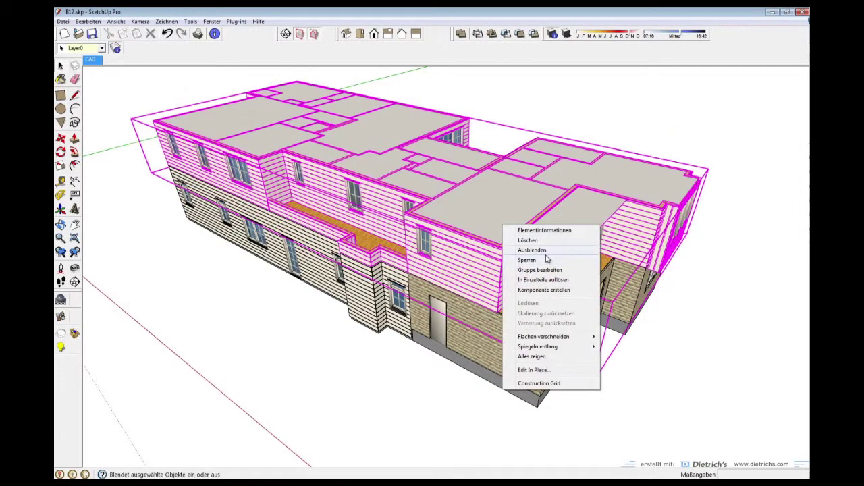
left_click(524, 250)
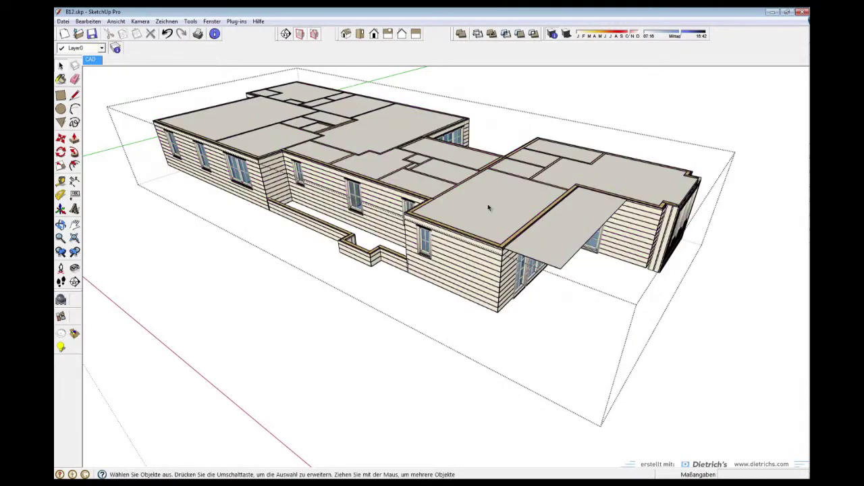
right_click(489, 209)
left_click(517, 231)
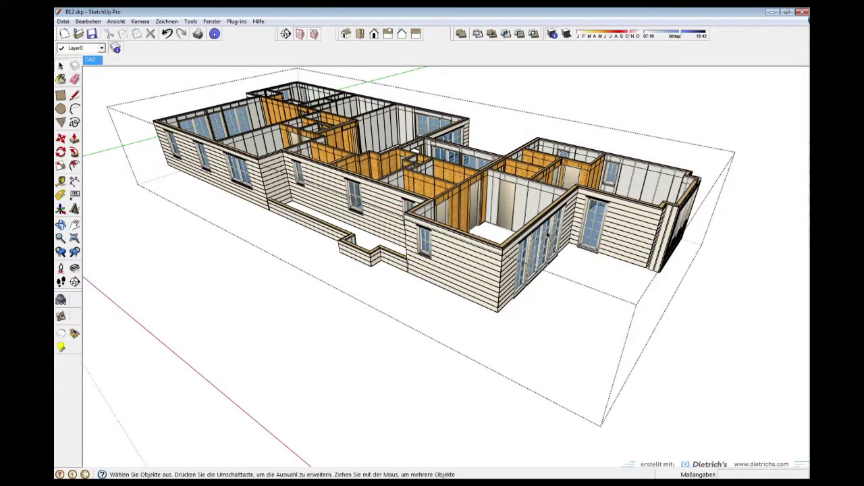
right_click(627, 104)
left_click(645, 110)
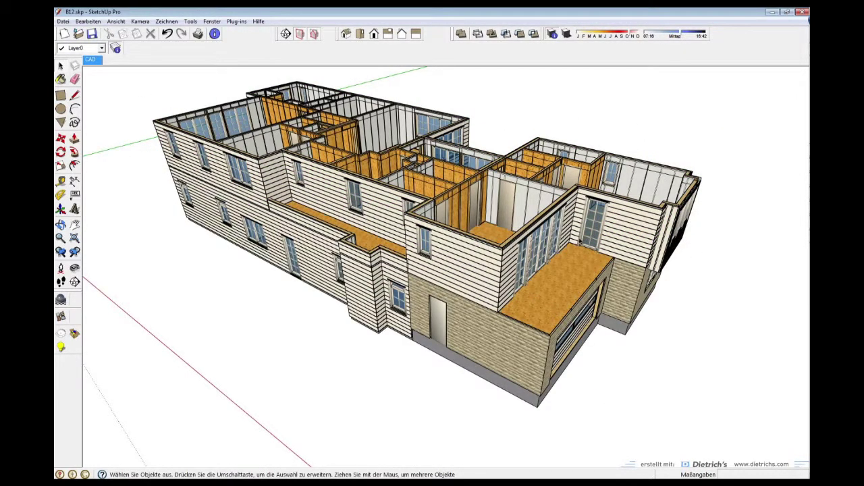
- Orbit the roofless house and move the Outliner beside it
middle_click_drag(483, 220, 516, 246)
middle_click_drag(463, 204, 505, 233)
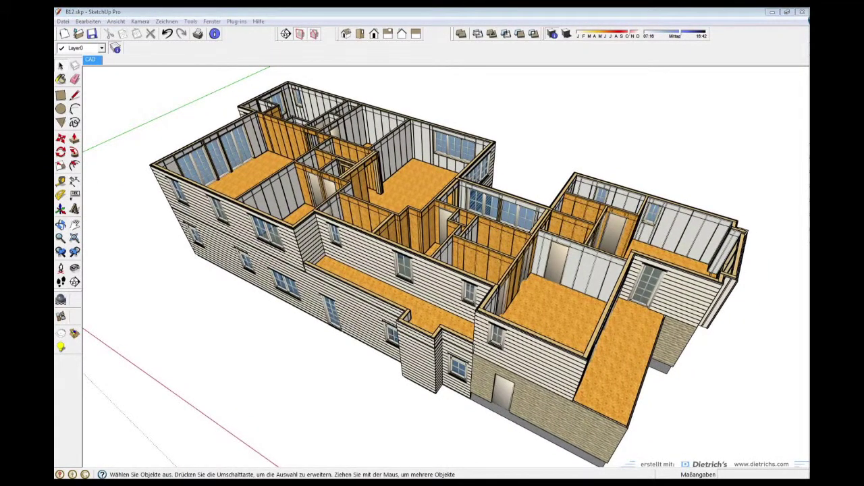
left_click_drag(97, 241, 621, 110)
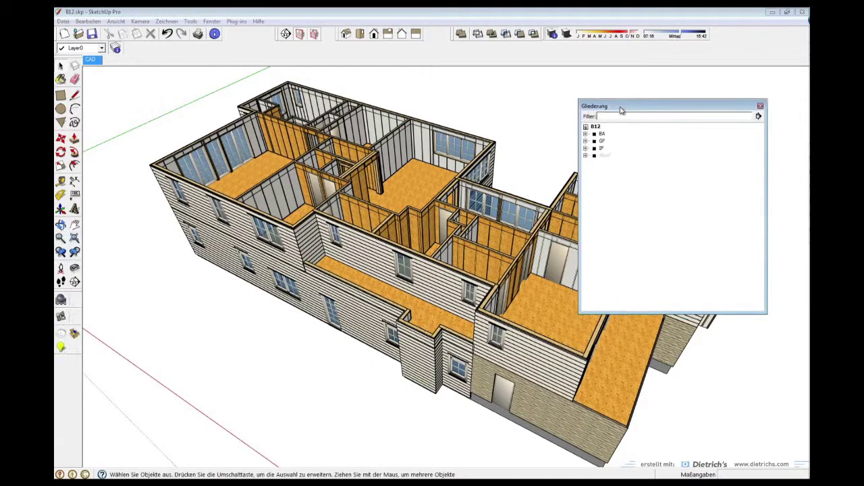
- Hide the upper floor group from the Outliner
left_click(604, 156)
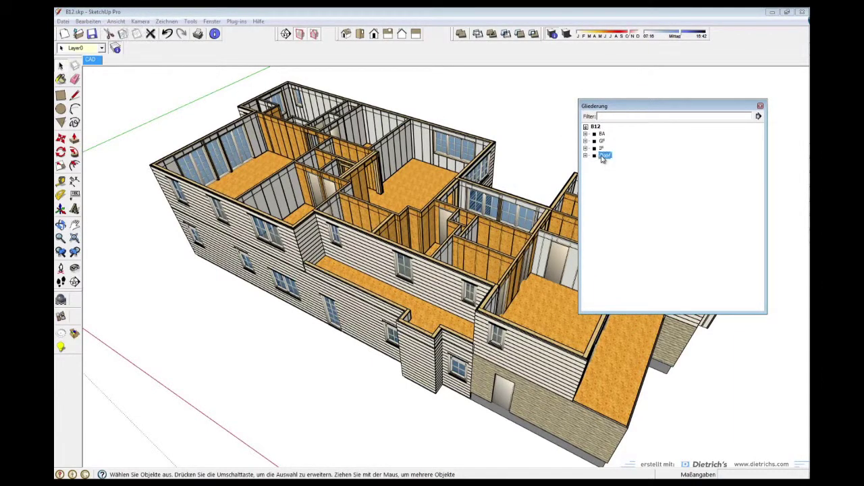
left_click(585, 155)
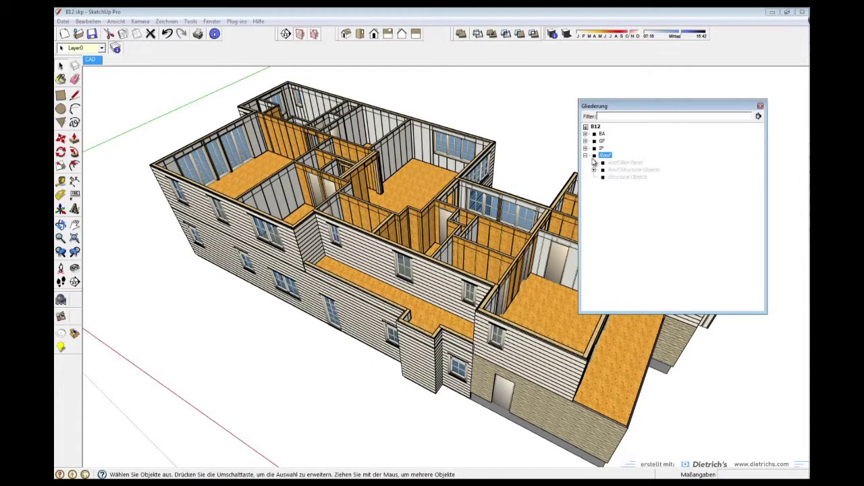
left_click(585, 155)
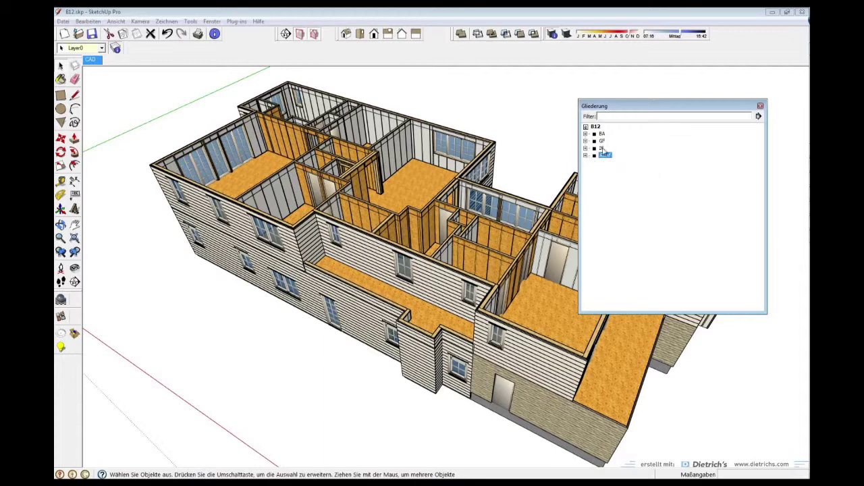
left_click(601, 148)
right_click(602, 148)
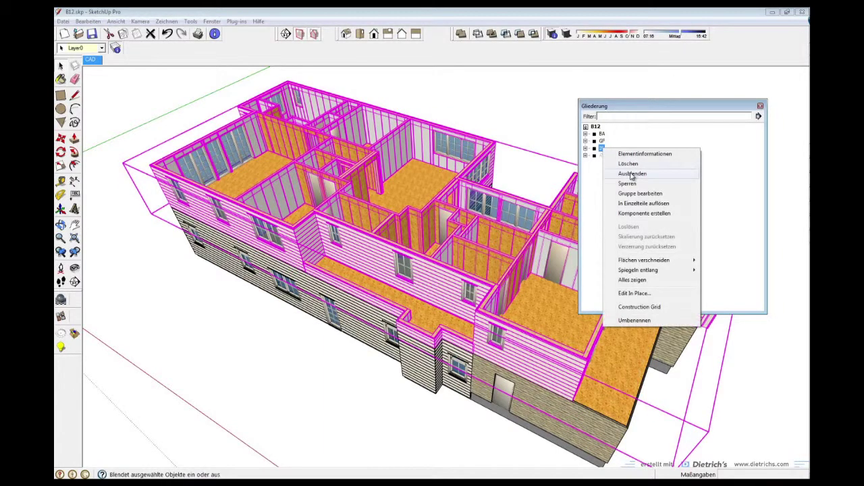
left_click(632, 174)
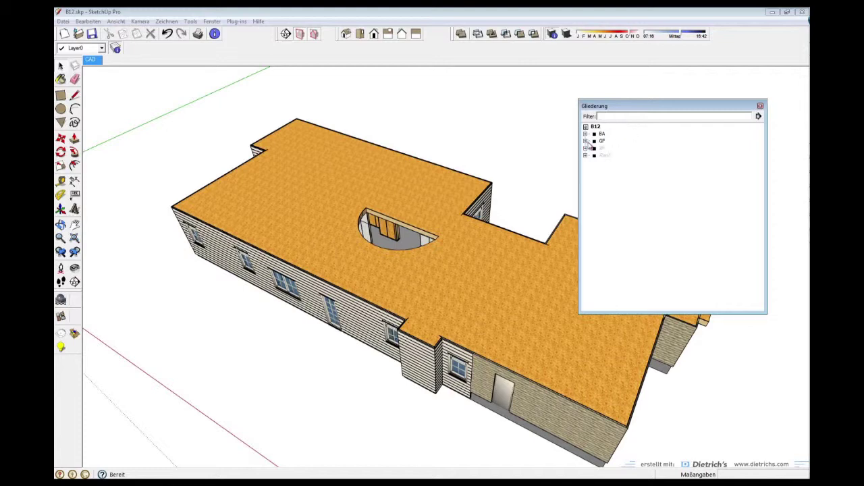
- Hide the ground floor's Ceiling Slab Panel to expose the GF interior walls
left_click(585, 141)
left_click(628, 149)
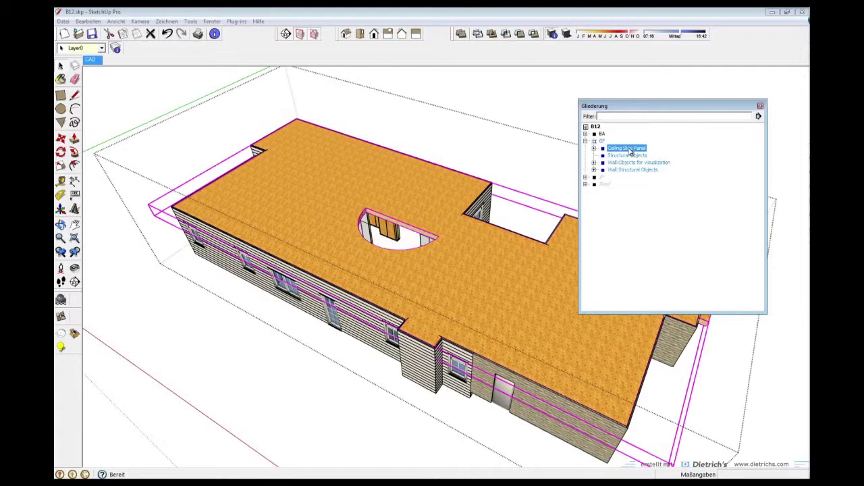
right_click(629, 150)
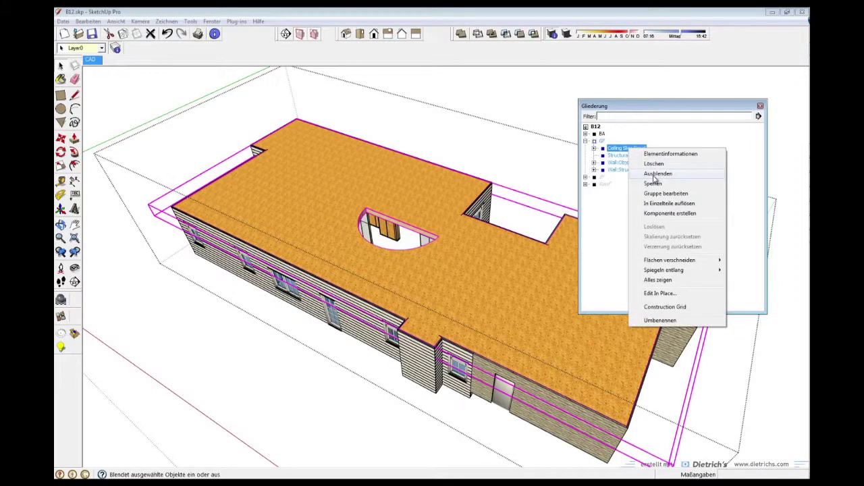
left_click(653, 175)
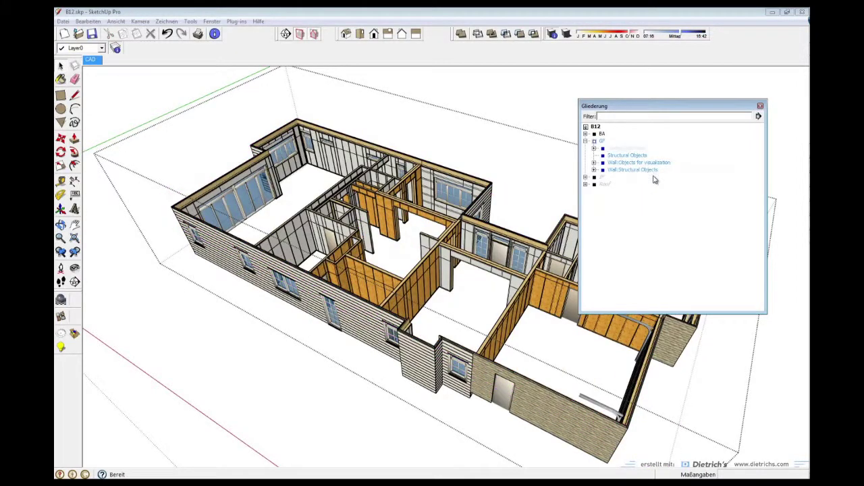
left_click(594, 149)
left_click(627, 147)
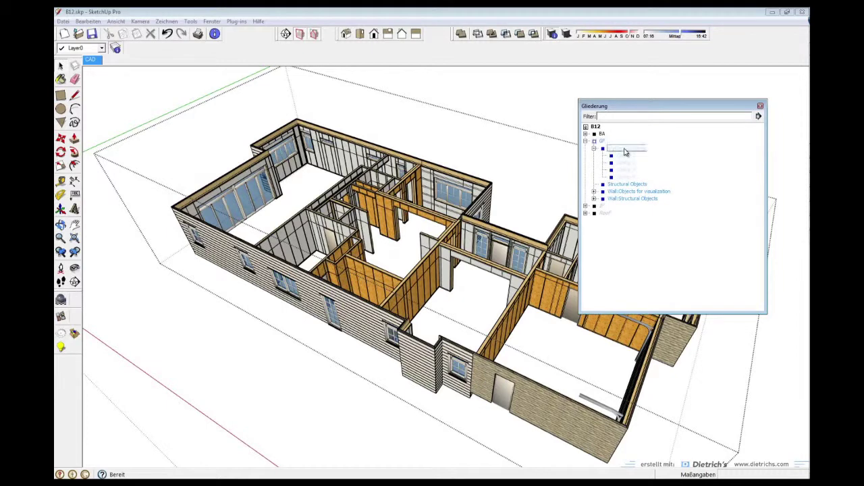
right_click(625, 149)
left_click(650, 175)
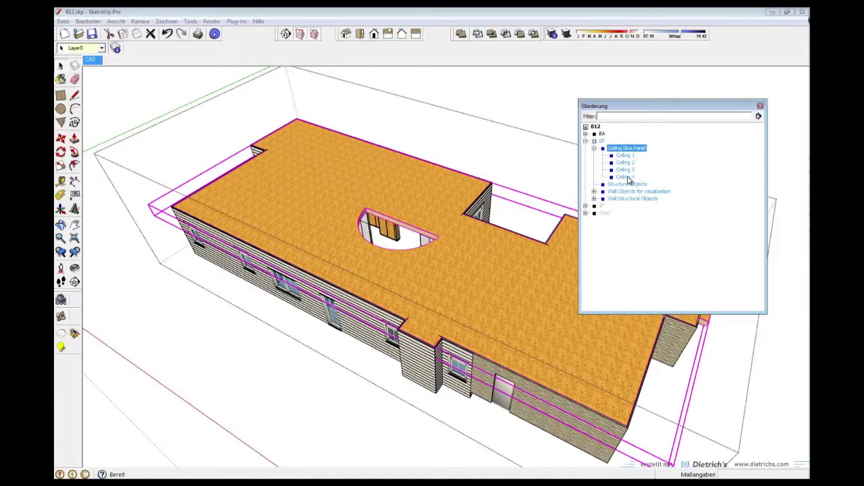
right_click(627, 154)
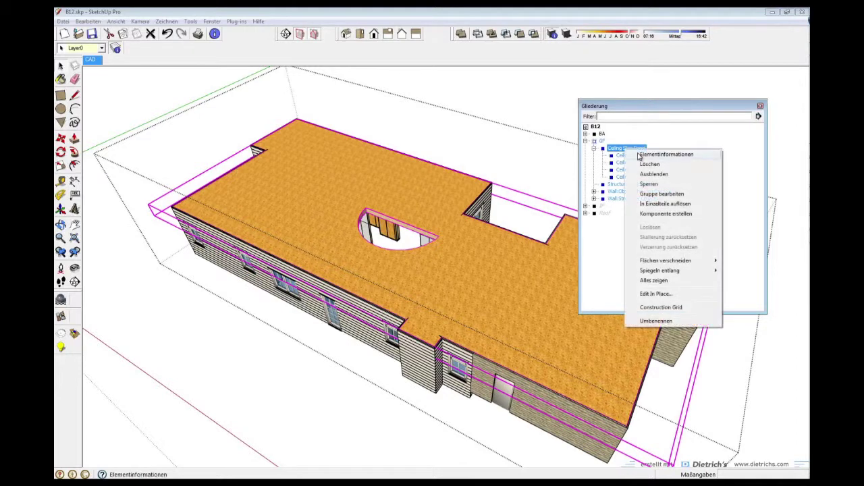
left_click(652, 175)
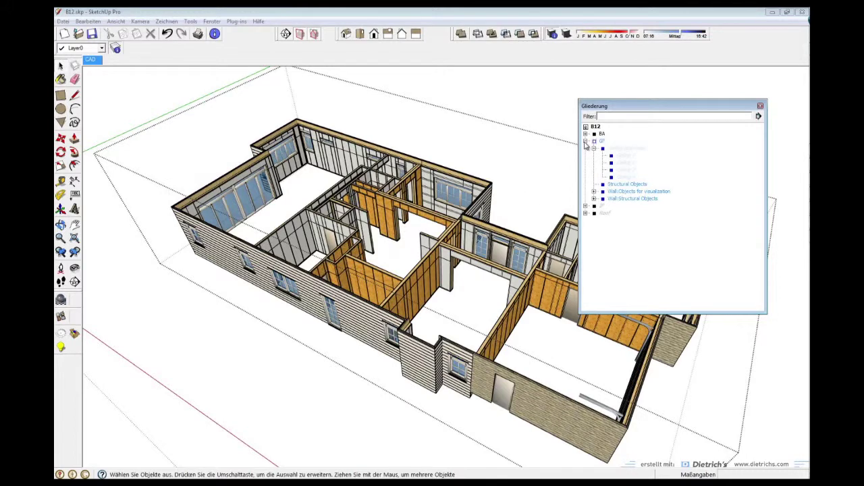
- Browse the GF wall groups, clear the selection, and move the Outliner out of the way
left_click(626, 184)
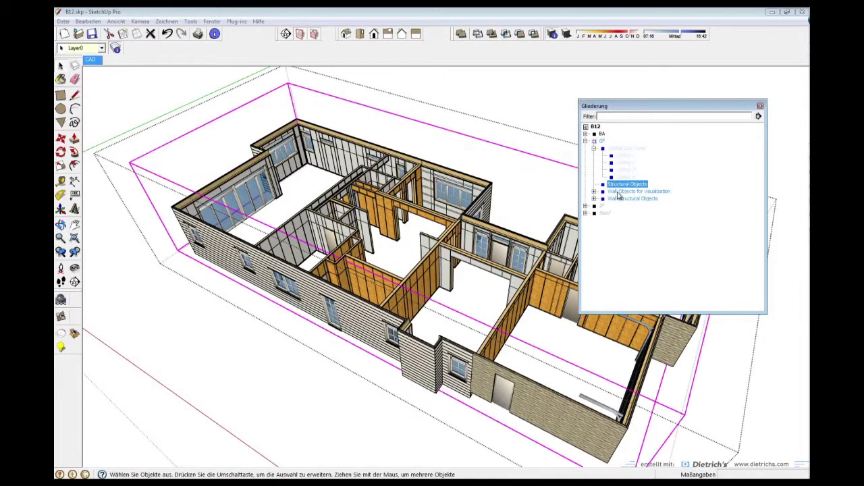
left_click(618, 192)
left_click(620, 198)
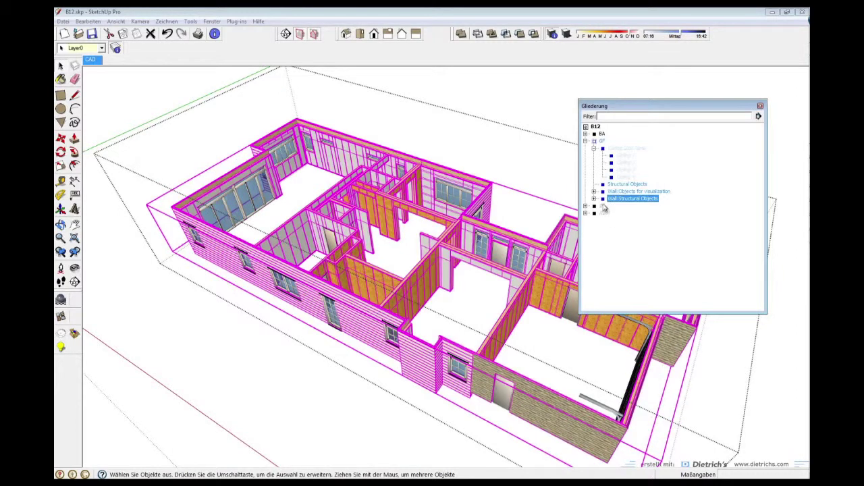
left_click(595, 198)
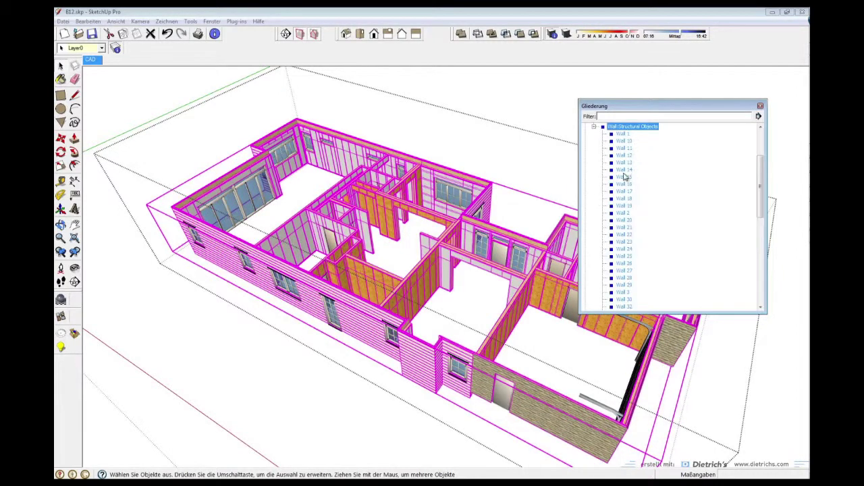
left_click(594, 127)
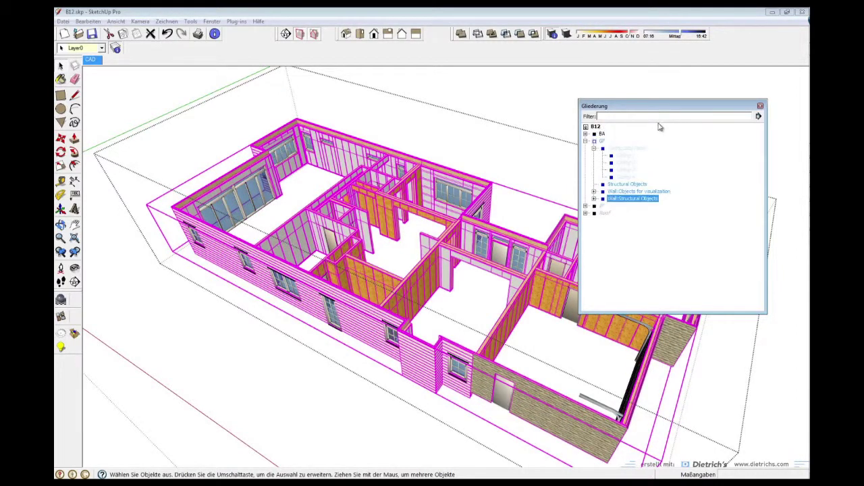
left_click(605, 142)
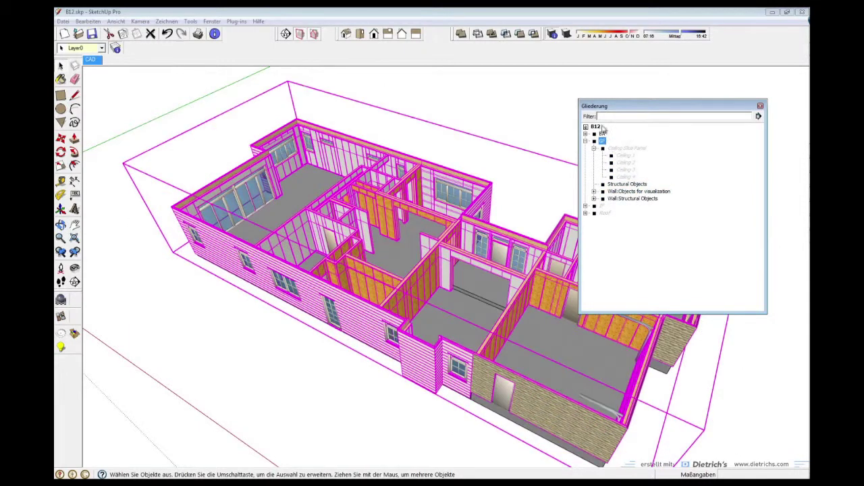
key("ctrl+t")
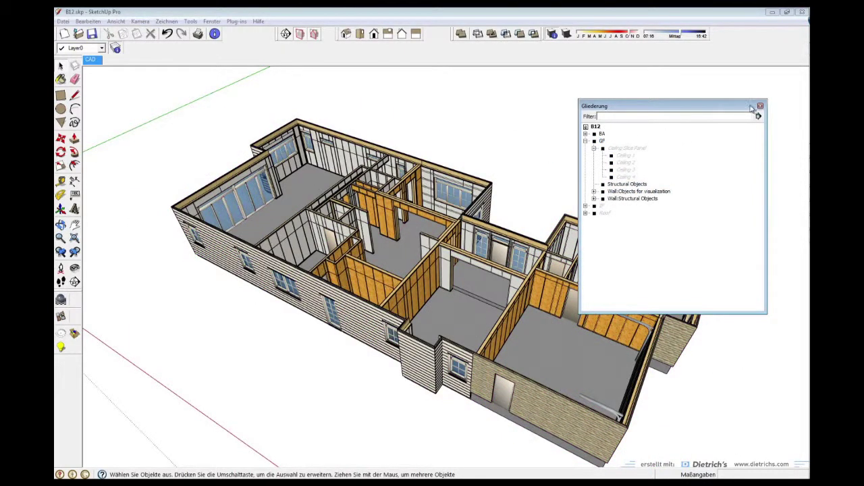
left_click_drag(751, 109, 3, 141)
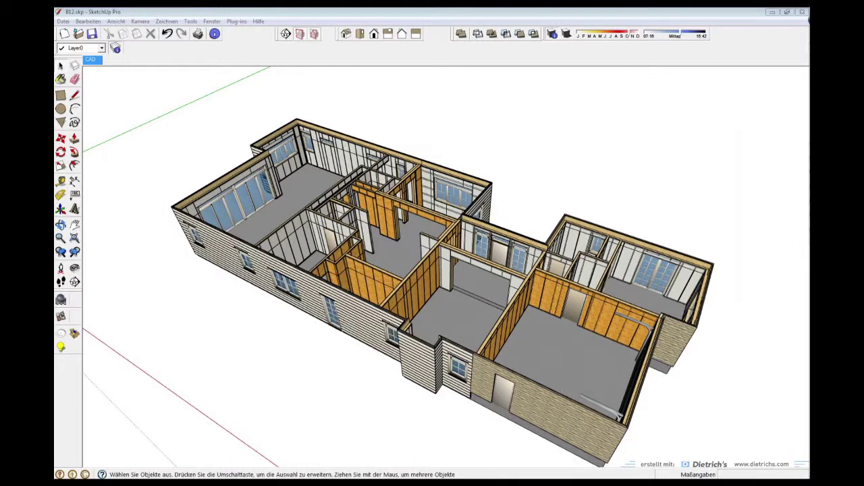
left_click(200, 124)
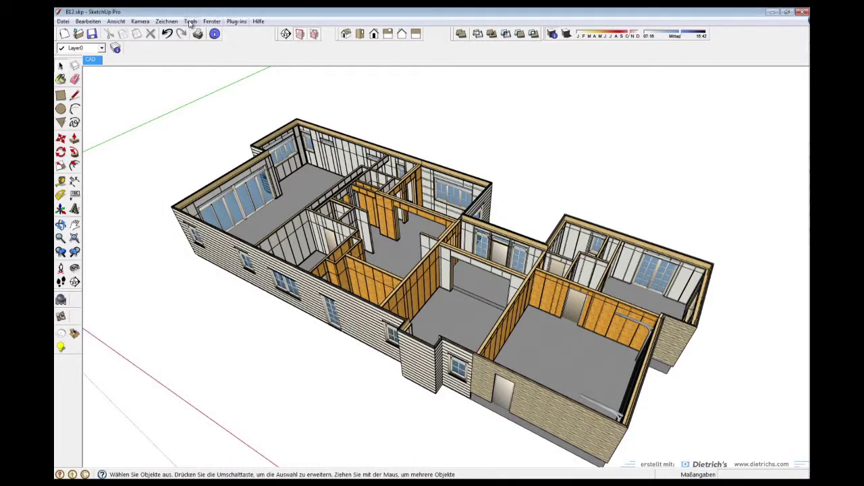
left_click(212, 22)
- Open and position the Layers window, trying visibility toggles on layers -20, -3, -4 and -5
left_click(223, 83)
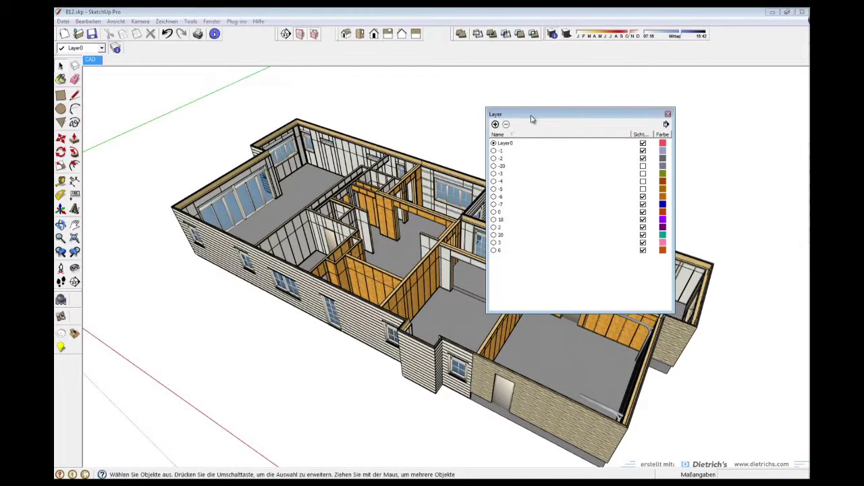
left_click_drag(531, 119, 589, 104)
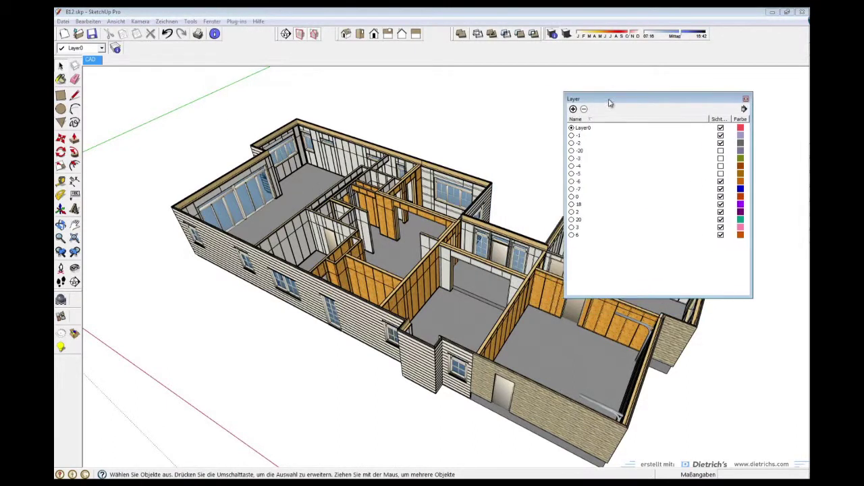
left_click_drag(610, 103, 608, 100)
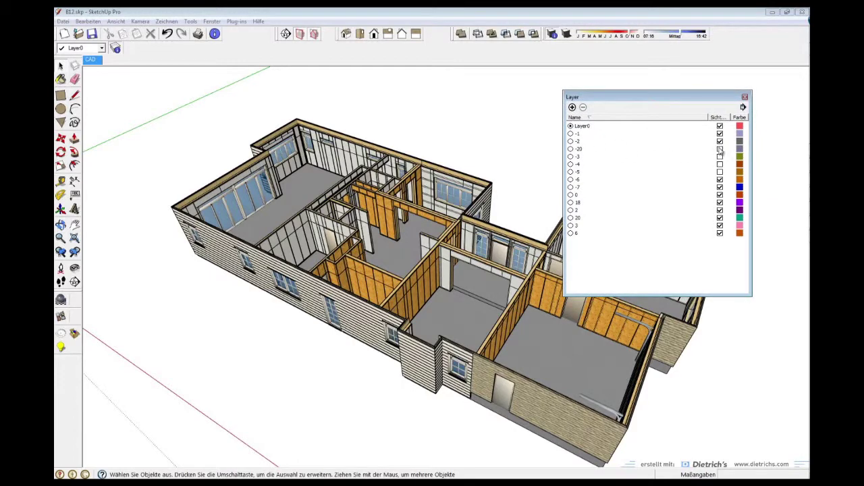
left_click(721, 150)
left_click(719, 150)
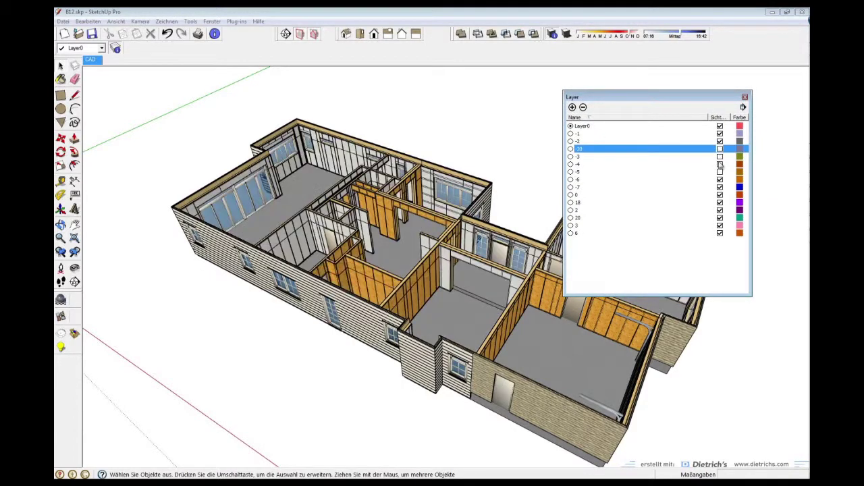
left_click(719, 157)
left_click(720, 164)
left_click(720, 172)
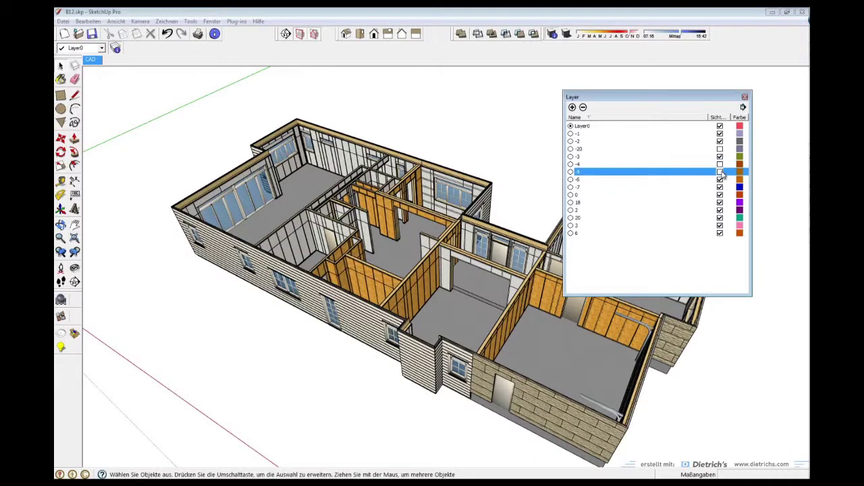
left_click(720, 164)
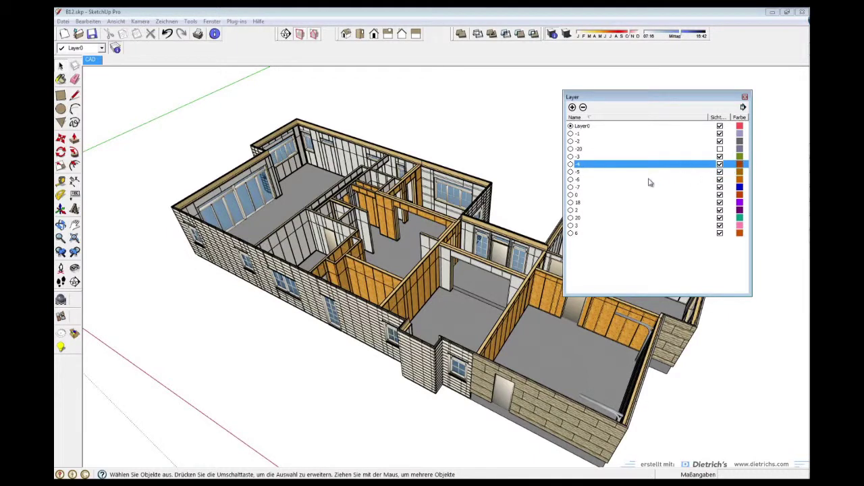
- Hide layers -7, -6, -5, -4, -3, -2 and -1 to reveal the timber wall studs
left_click(720, 187)
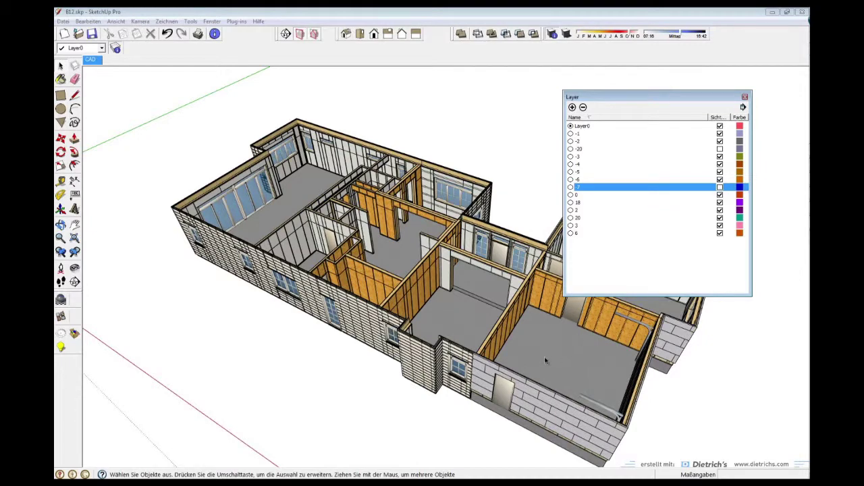
middle_click_drag(545, 361, 600, 288, "shift")
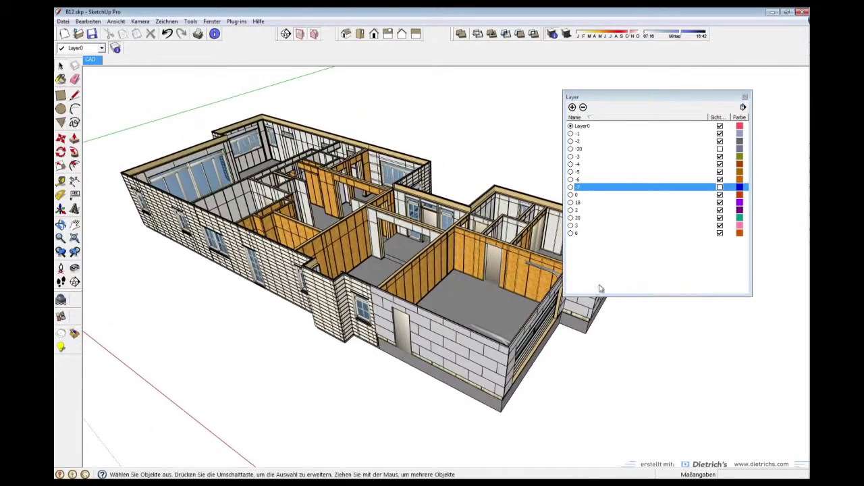
left_click(720, 180)
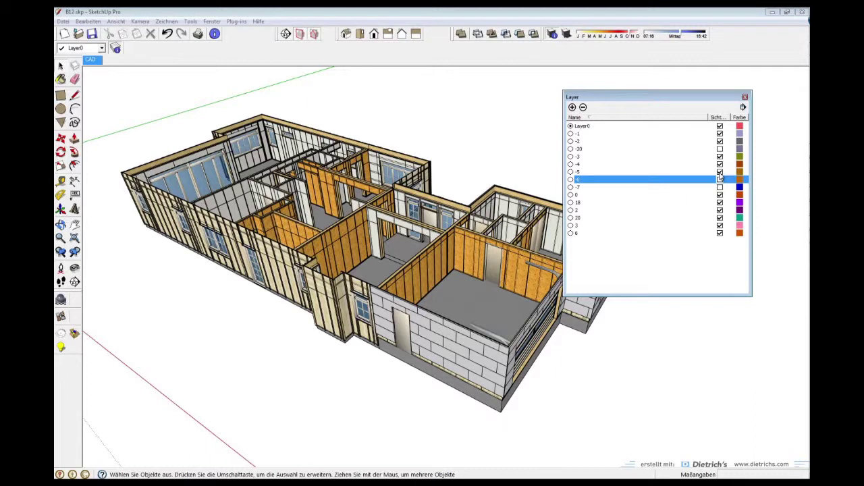
left_click(719, 172)
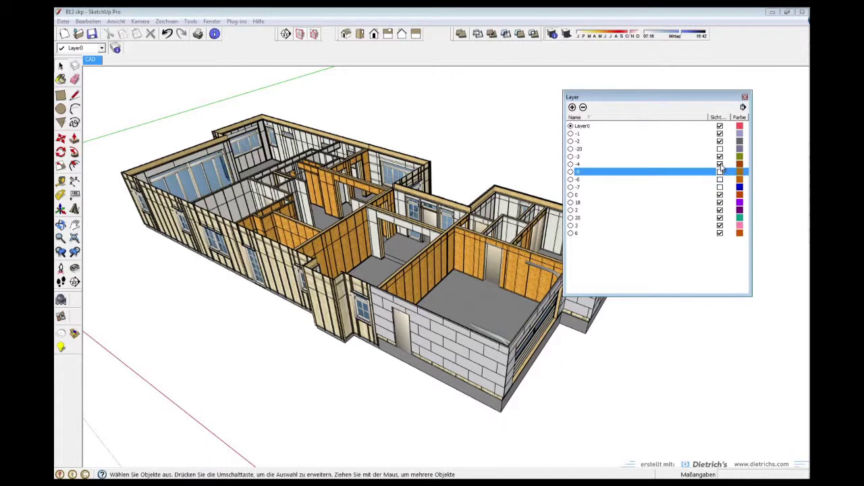
left_click(720, 165)
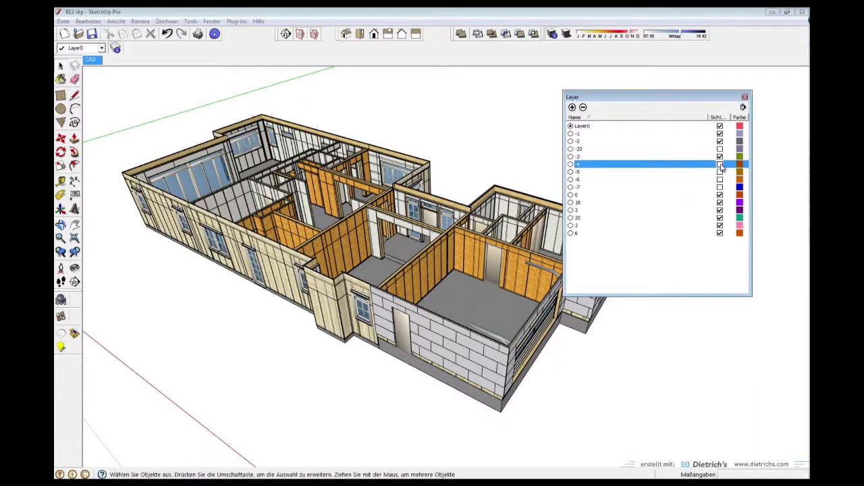
left_click(720, 156)
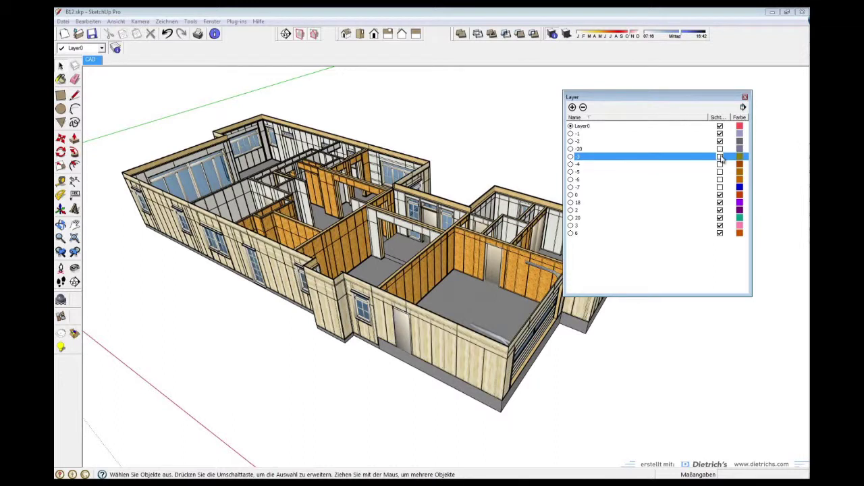
left_click(720, 141)
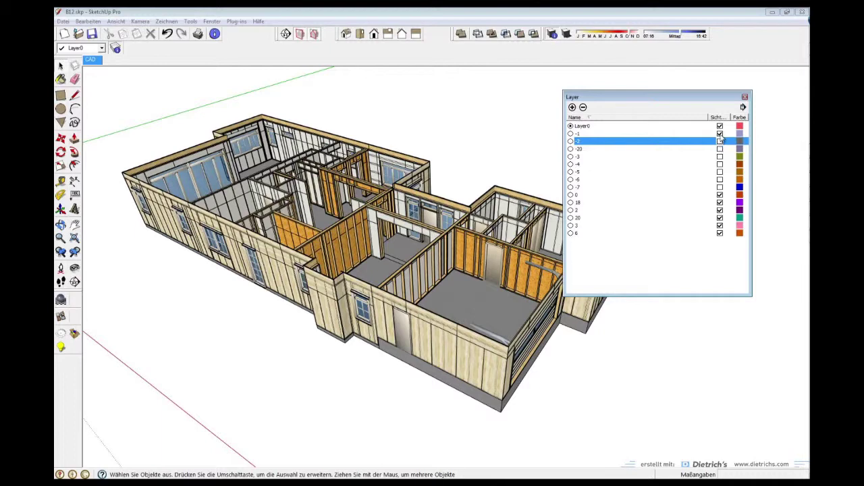
left_click(720, 134)
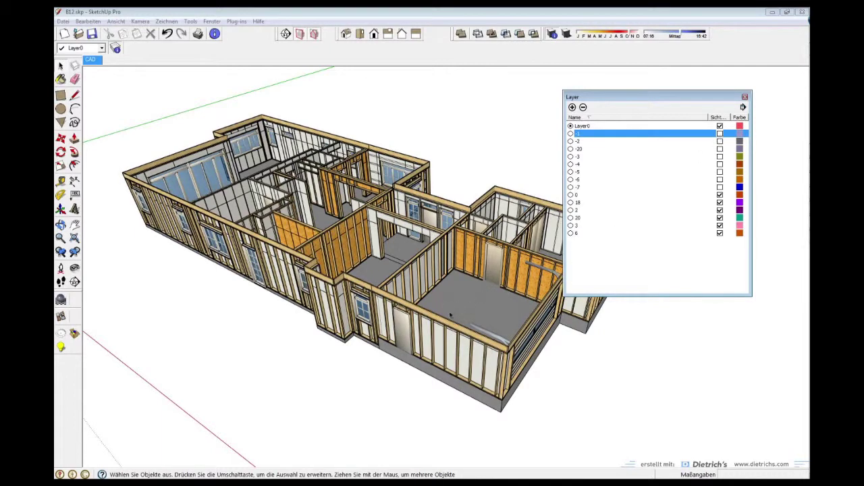
middle_click_drag(324, 284, 94, 277)
middle_click_drag(319, 274, 344, 306)
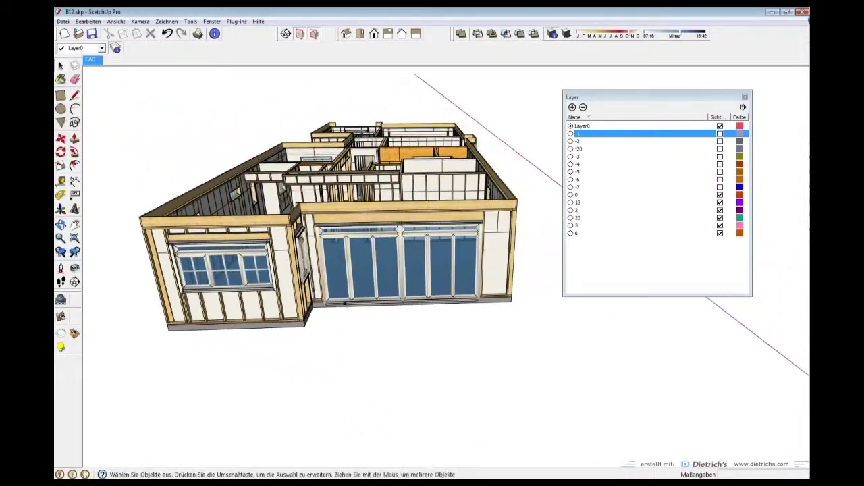
- Hide layer 18 to remove the glazed front windows, then look into the interior framing
scroll(395, 247, "up", 4)
middle_click_drag(396, 246, 424, 270)
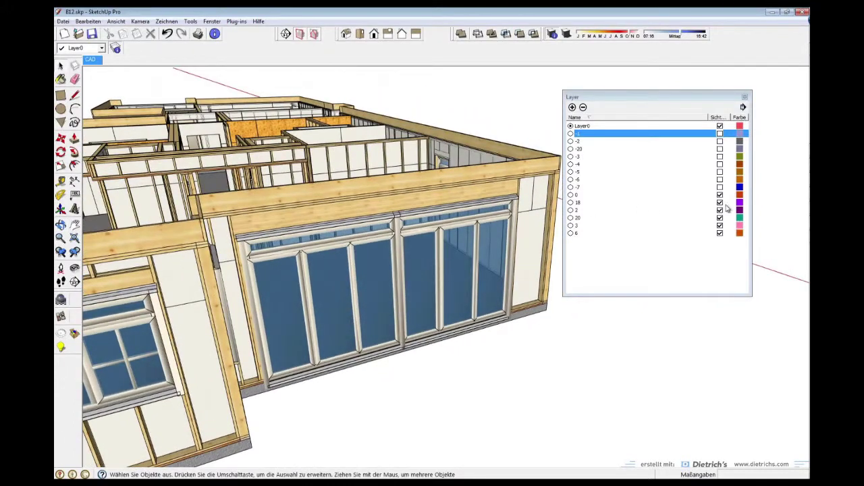
left_click(720, 202)
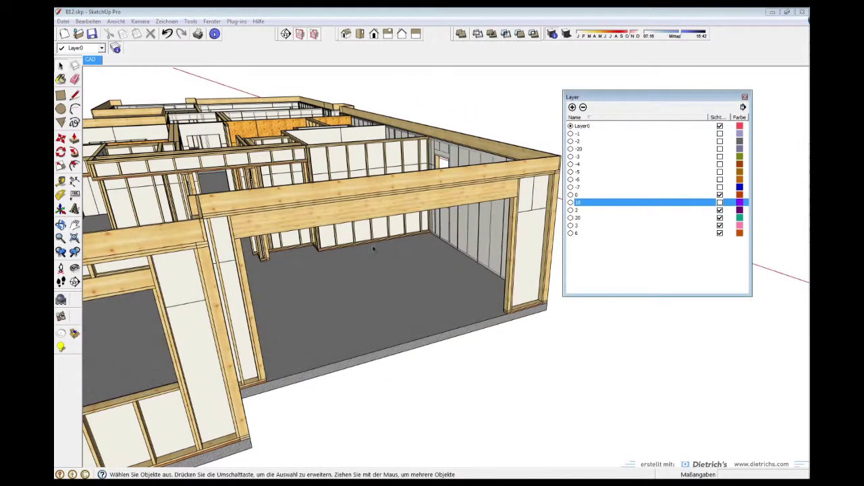
middle_click_drag(373, 249, 444, 274)
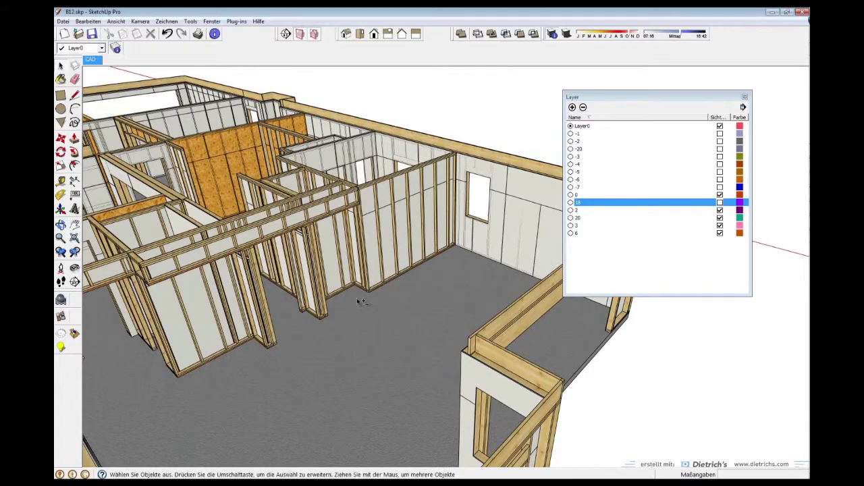
middle_click_drag(360, 301, 81, 270)
scroll(380, 256, "up", 5)
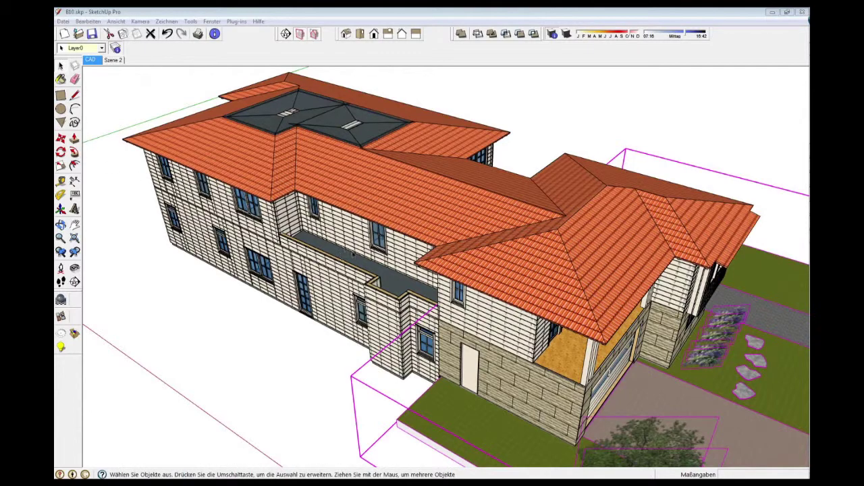
- Inspect the landscaped plot around the house, selecting and then deselecting the garden terrain group
scroll(290, 322, "down", 2)
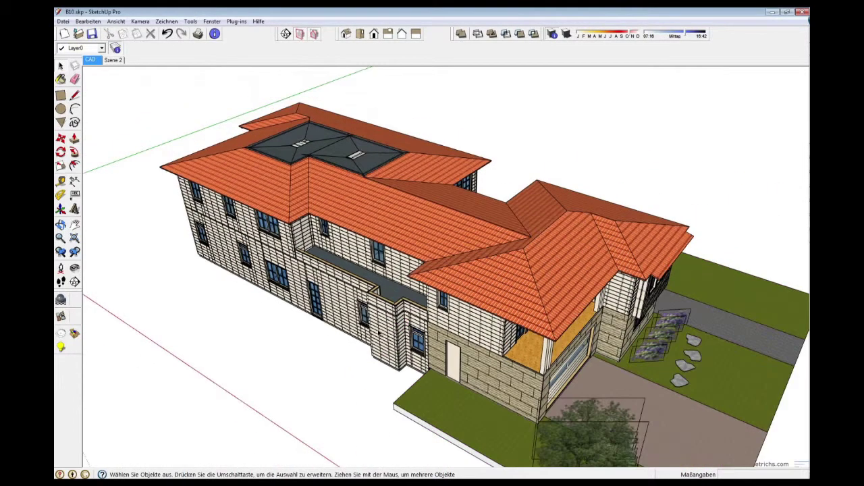
middle_click_drag(378, 310, 457, 301)
left_click(660, 388)
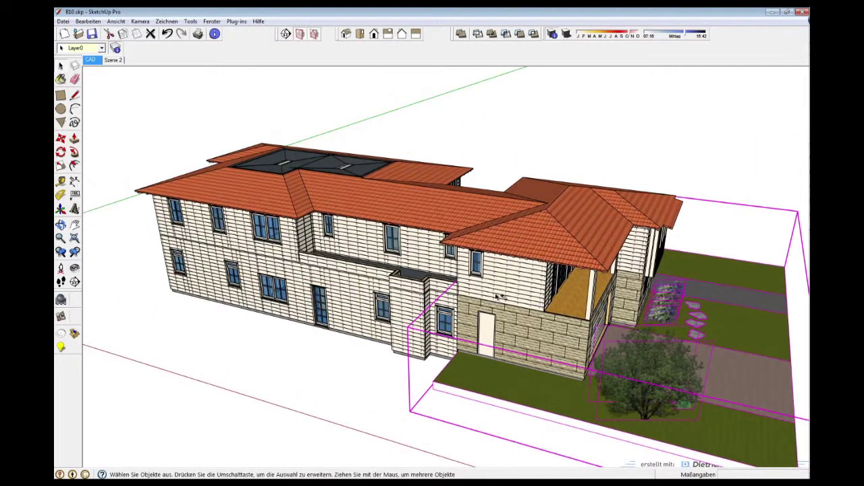
middle_click_drag(499, 298, 499, 275)
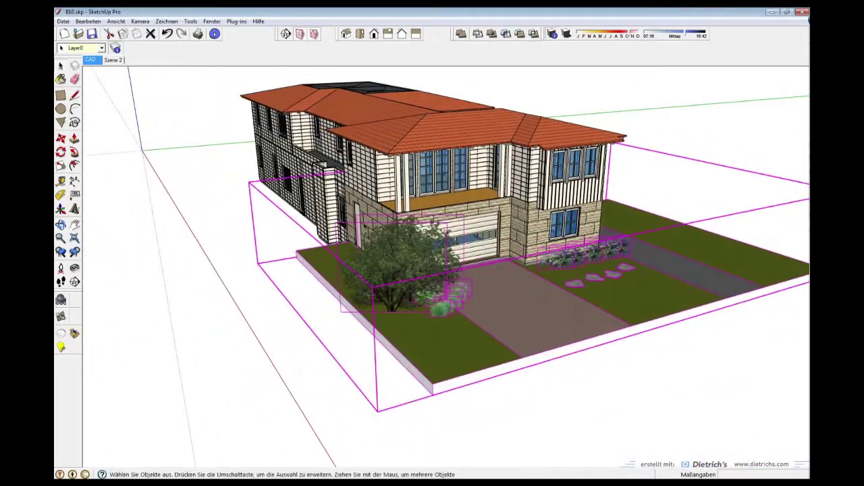
left_click(174, 133)
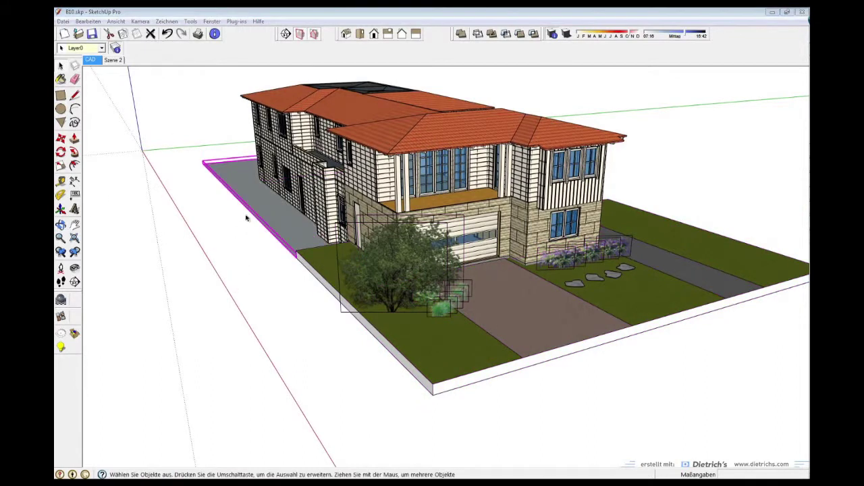
left_click(255, 221)
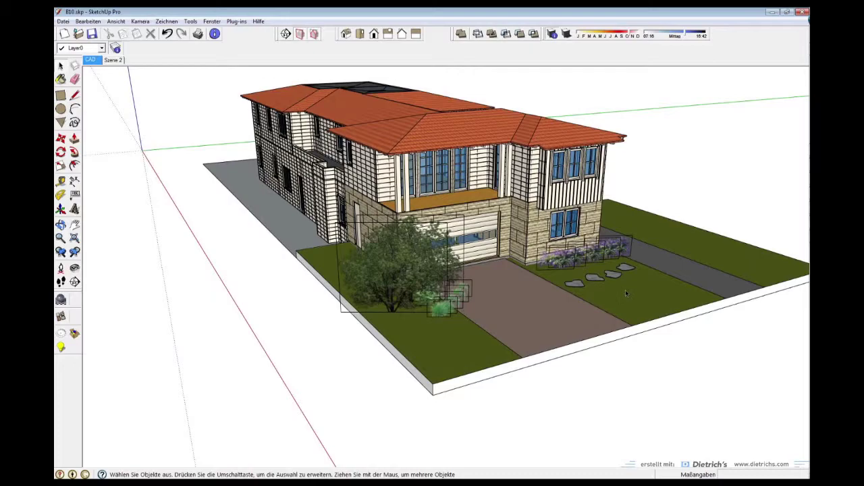
middle_click_drag(625, 290, 169, 223)
- Add the iron gate with its stone pillar near the porch and select the gate group
key("ctrl+z")
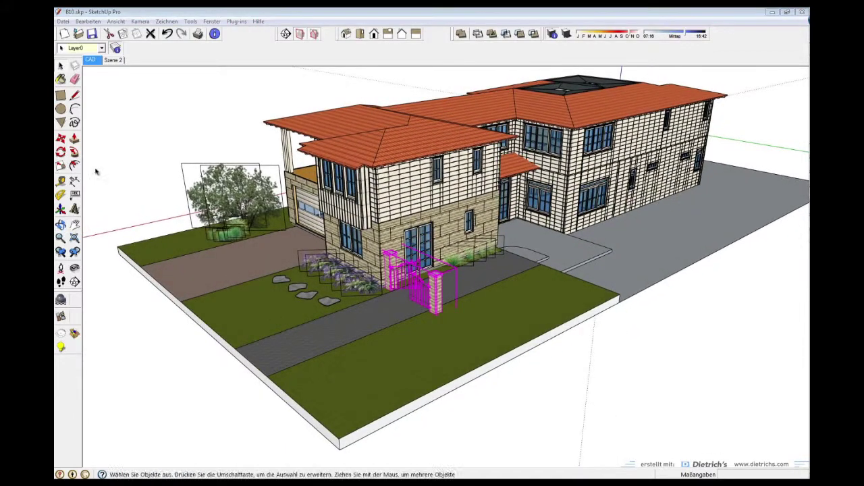
left_click(183, 145)
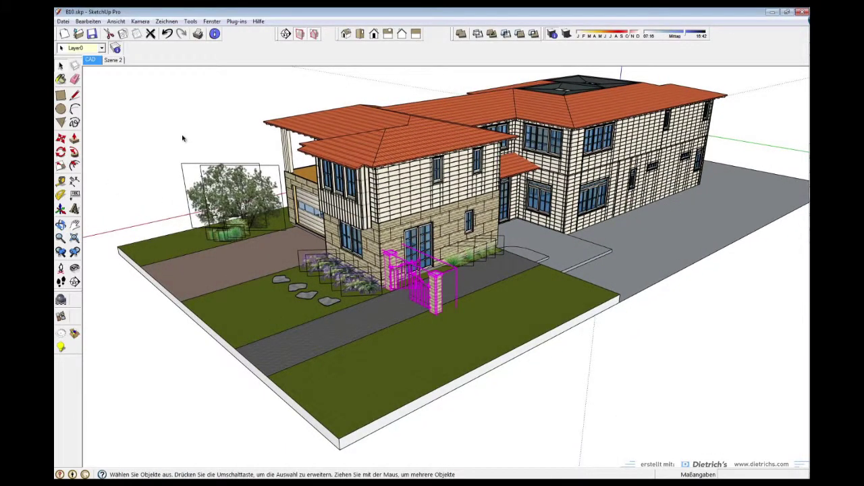
left_click(433, 296)
scroll(442, 296, "up", 4)
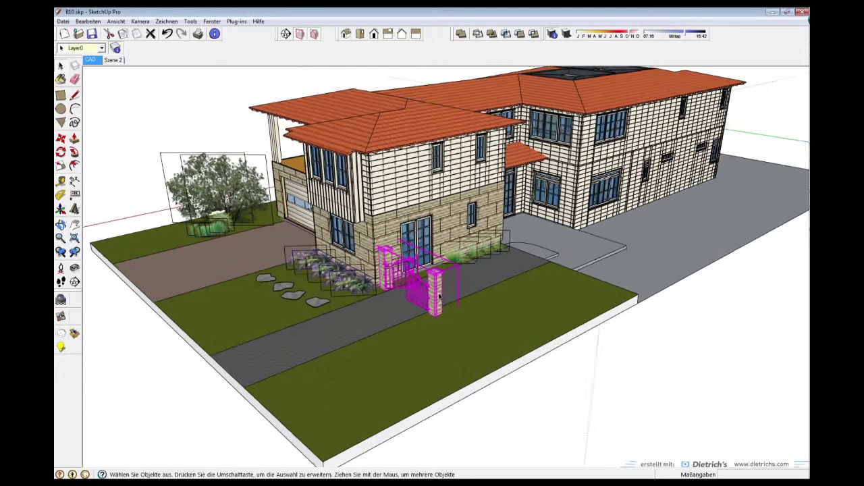
- Place the white car on the driveway and view the house from the front
key("ctrl+z")
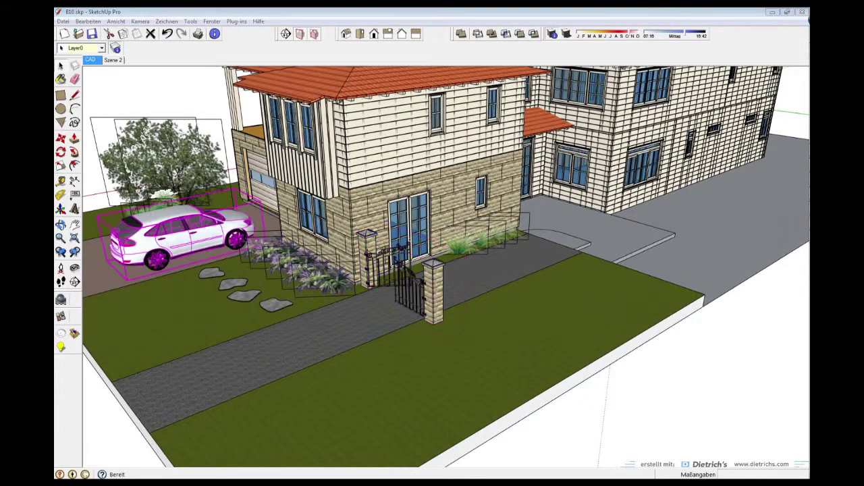
left_click(179, 82)
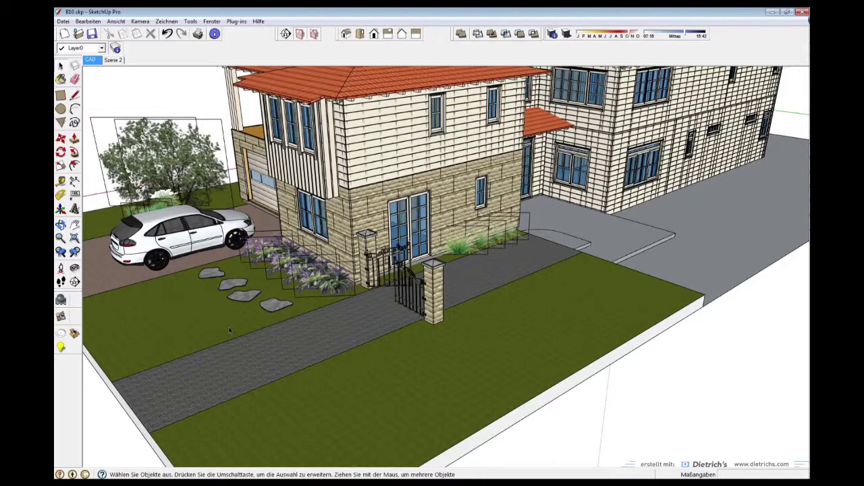
middle_click_drag(230, 329, 433, 337)
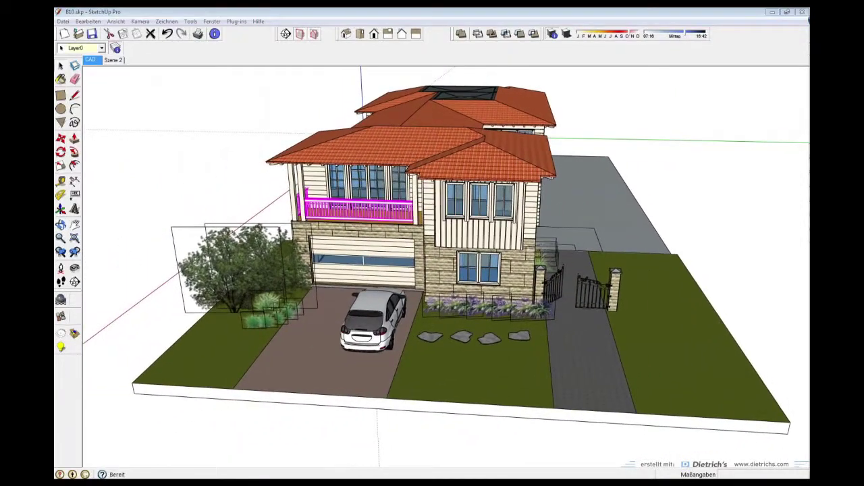
key("space")
left_click(203, 161)
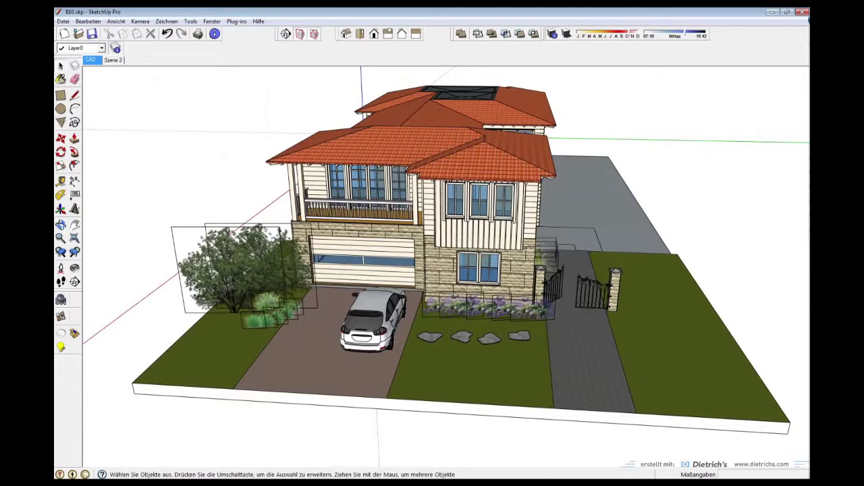
- Switch to the Szene 2 scene and turn on shadows
left_click(115, 60)
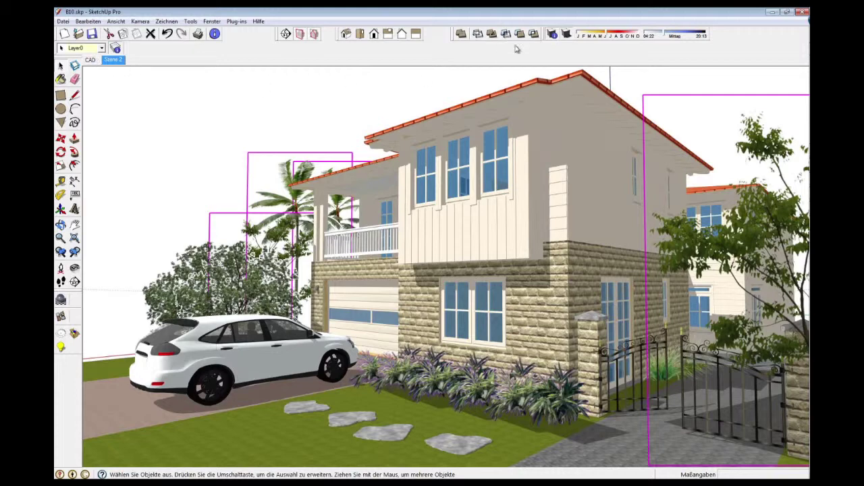
left_click(568, 34)
left_click(239, 116)
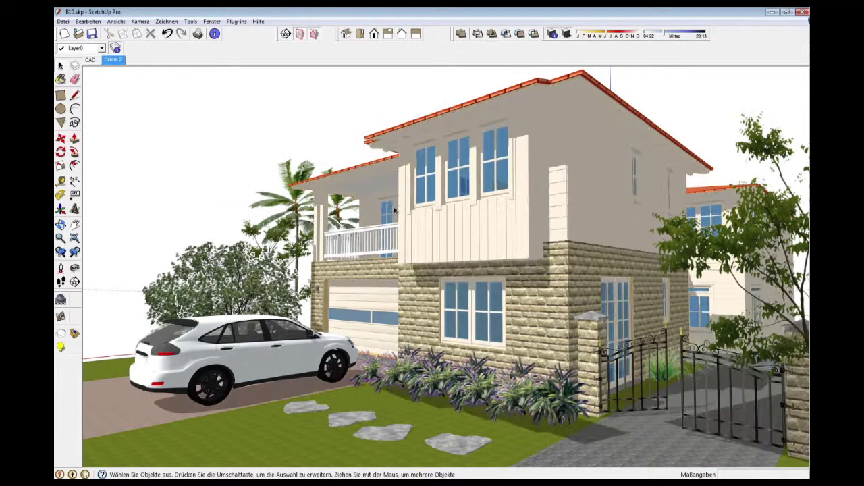